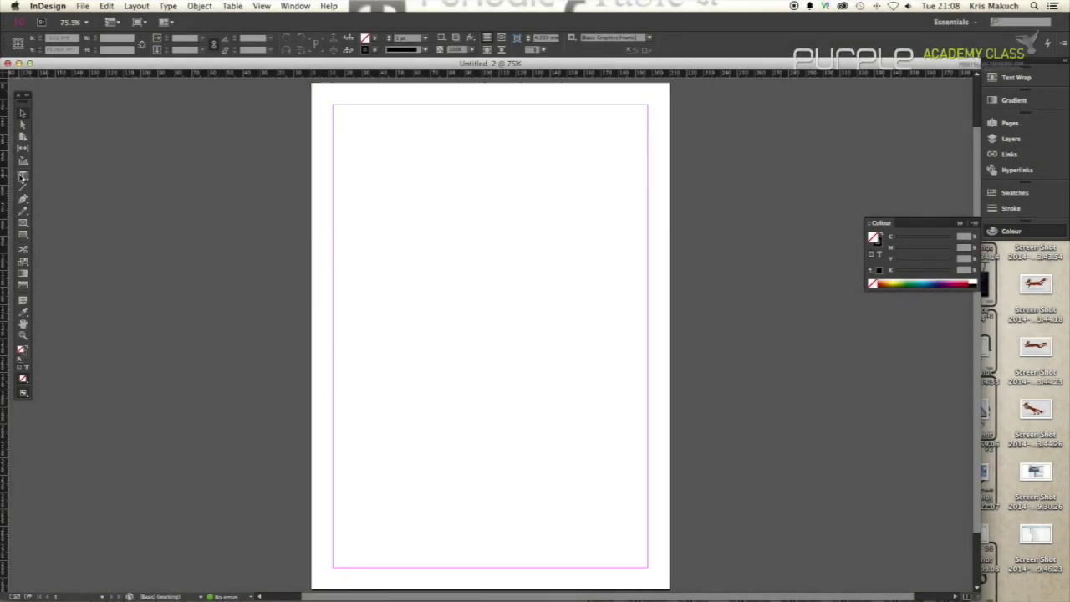
# Step: Draw an empty text frame along the top margin of the page with the Type tool
pyautogui.click(22, 175)
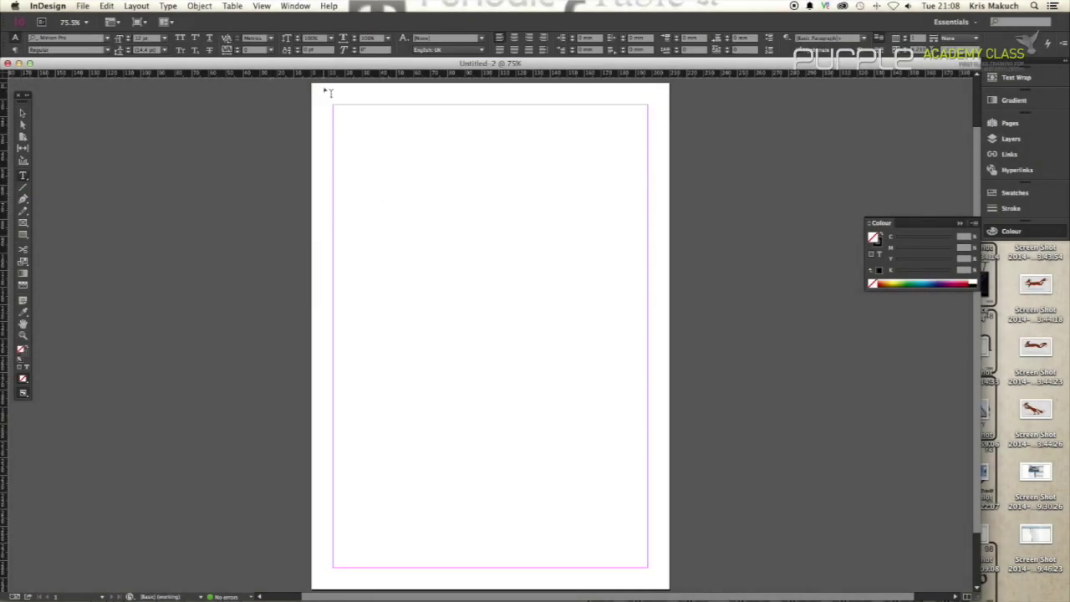
pyautogui.moveTo(334, 106)
pyautogui.mouseDown()
pyautogui.moveTo(409, 140)
pyautogui.moveTo(616, 181)
pyautogui.moveTo(648, 151)
pyautogui.mouseUp()
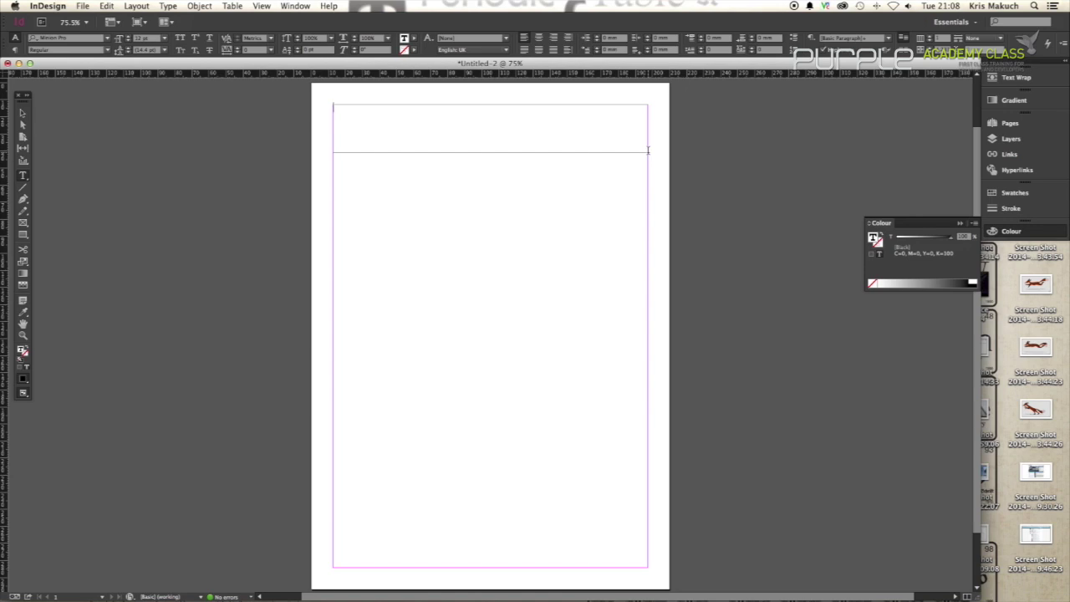
pyautogui.scroll(-1, 375, 253)
pyautogui.scroll(3, 375, 254)
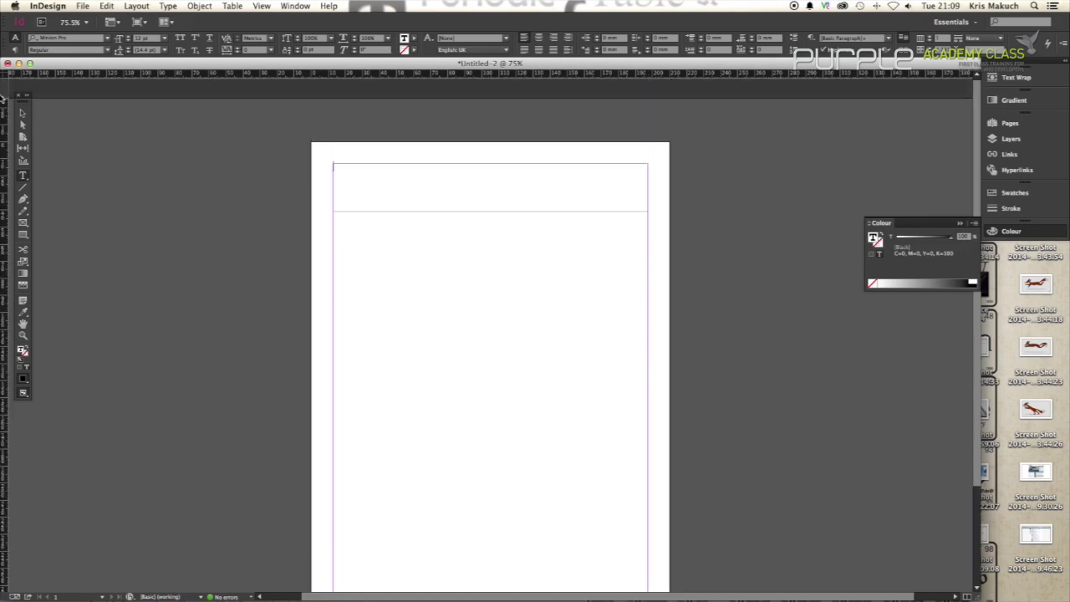
pyautogui.click(81, 6)
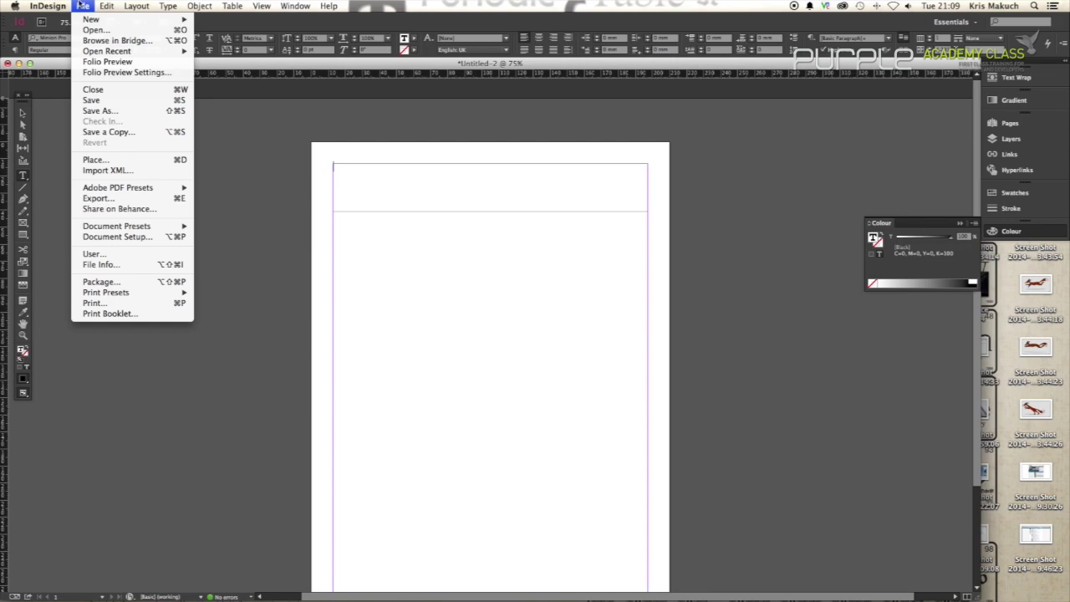
pyautogui.click(81, 5)
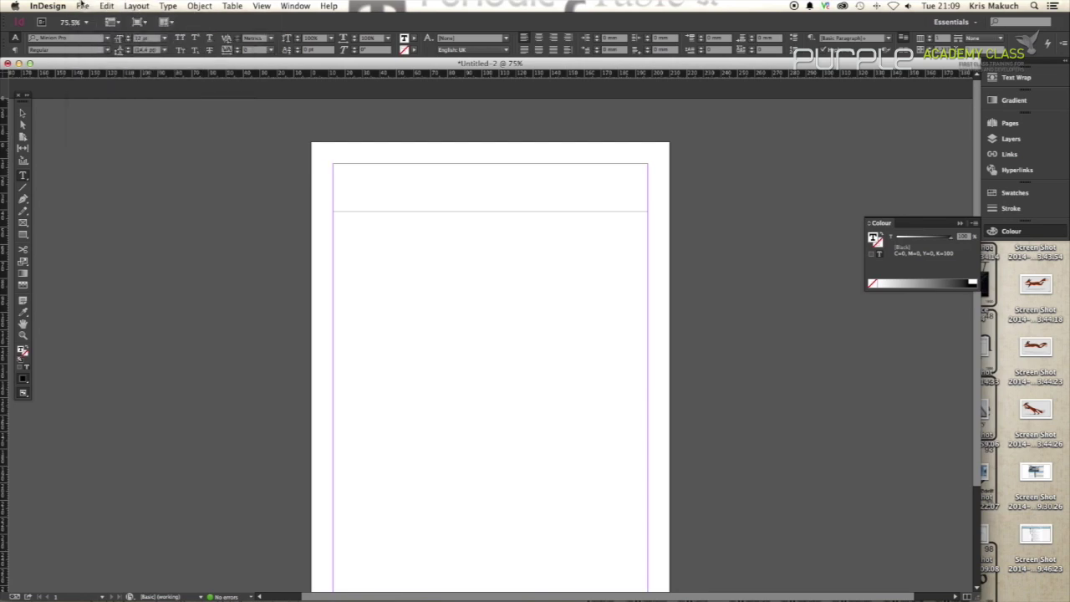
pyautogui.click(23, 112)
# Step: Draw a rectangle from the top-left margin corner and fill it light lavender
pyautogui.click(399, 204)
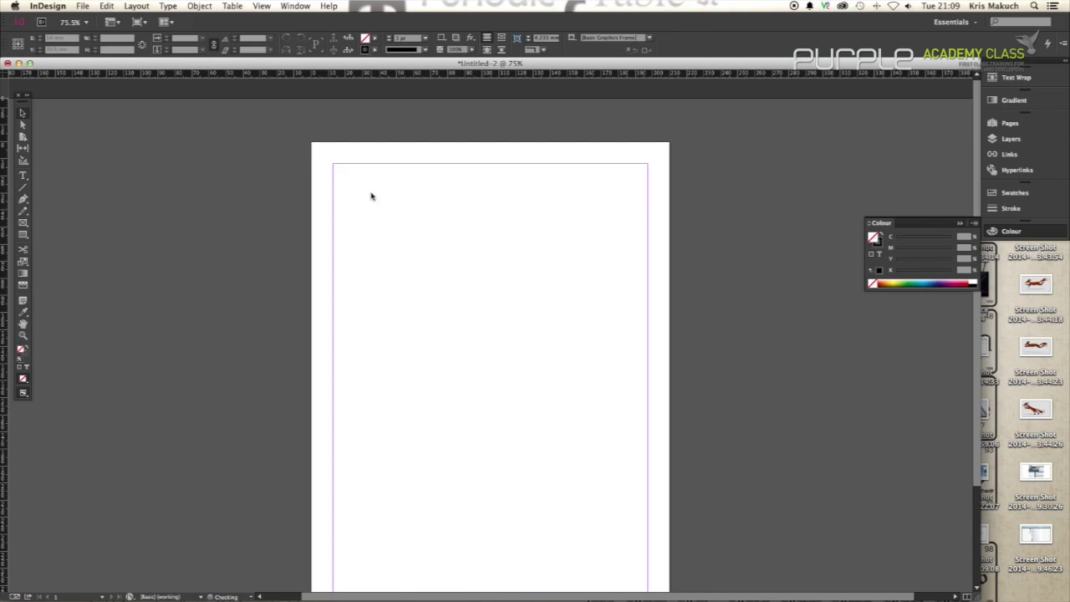
pyautogui.scroll(-2, 372, 196)
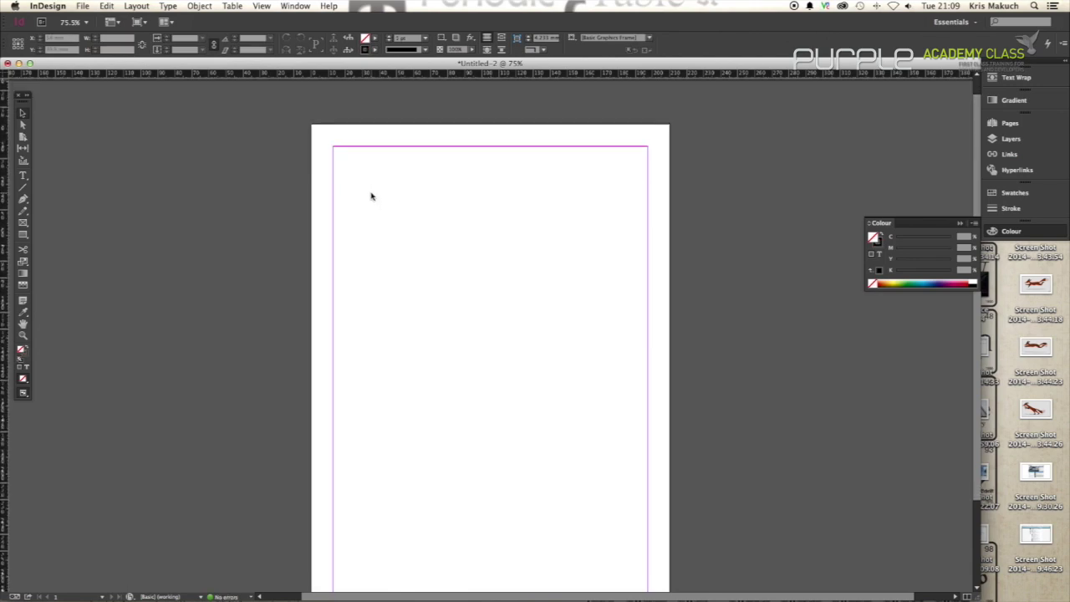
pyautogui.click(23, 233)
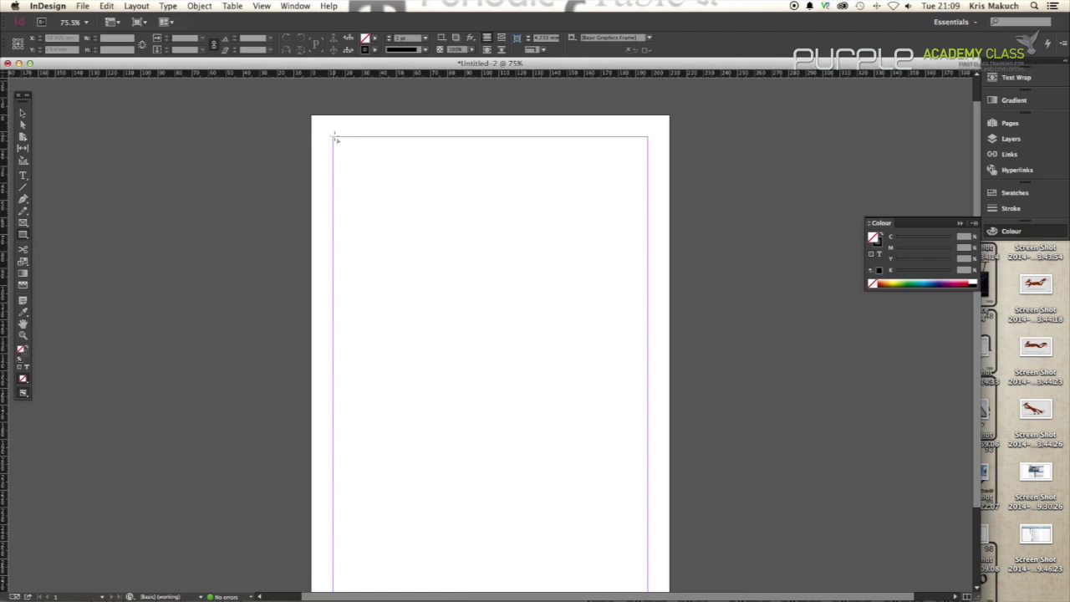
pyautogui.moveTo(334, 136)
pyautogui.mouseDown()
pyautogui.moveTo(595, 318)
pyautogui.moveTo(727, 366)
pyautogui.moveTo(797, 446)
pyautogui.mouseUp()
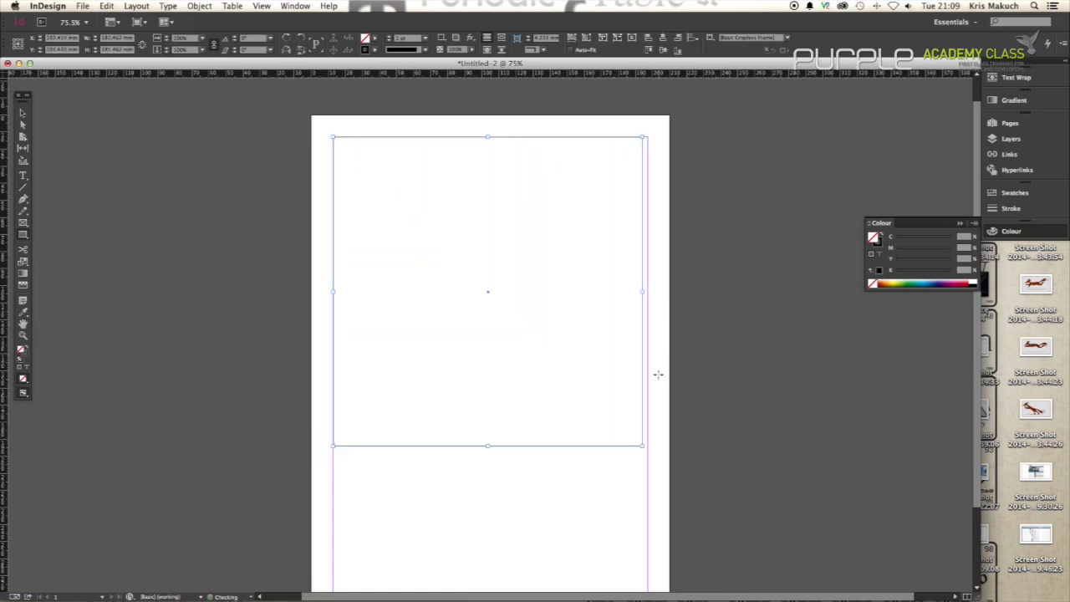
pyautogui.click(873, 238)
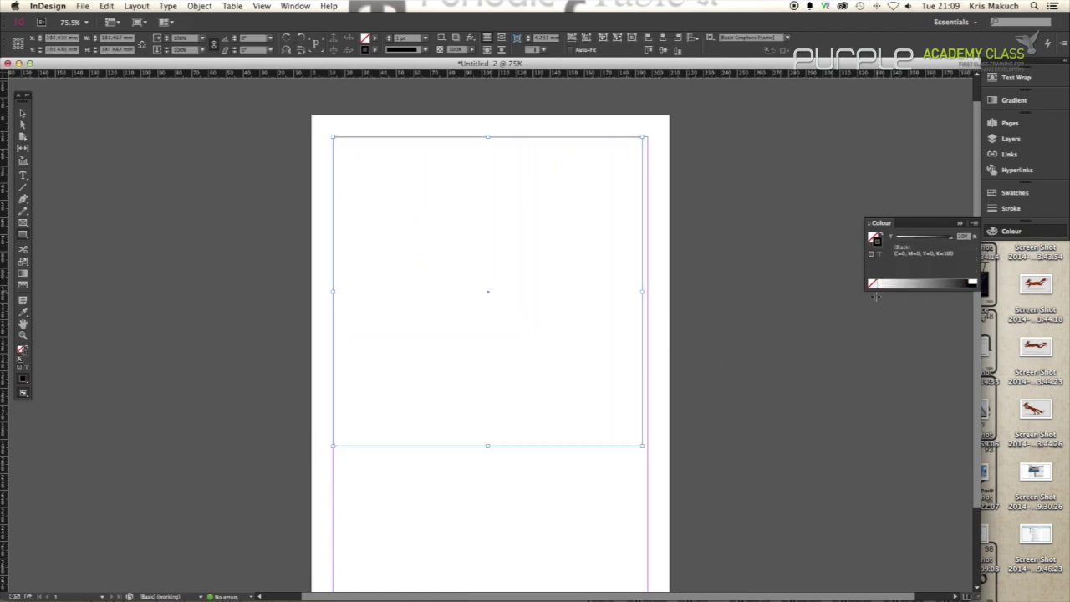
pyautogui.click(947, 283)
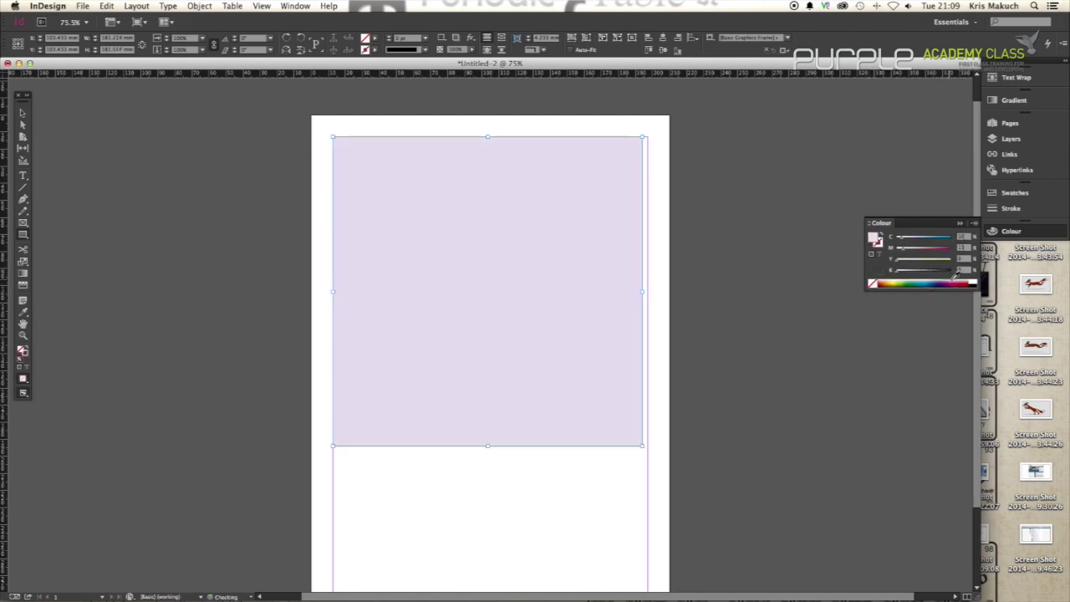
# Step: Widen the lavender rectangle to the right margin and add a text frame below it
pyautogui.click(24, 113)
pyautogui.moveTo(642, 292); pyautogui.dragTo(648, 291)
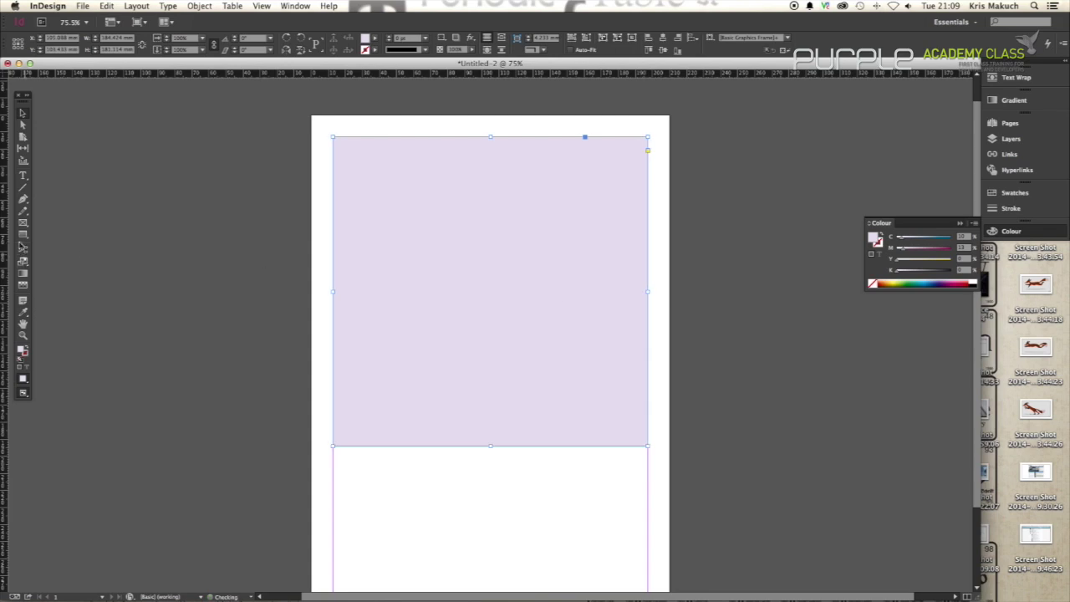
pyautogui.click(23, 175)
pyautogui.moveTo(334, 457); pyautogui.dragTo(648, 499)
pyautogui.scroll(-1, 464, 453)
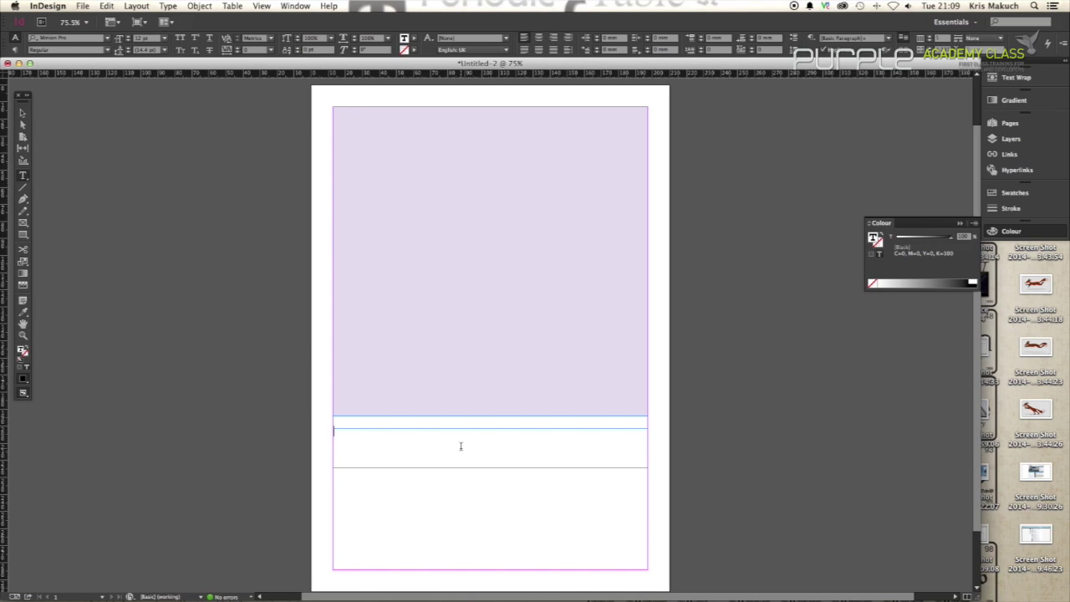
# Step: Type 'Text here' in the frame and set it in Helvetica Bold
pyautogui.write('Text here')
pyautogui.press('super+a')
pyautogui.click(90, 40)
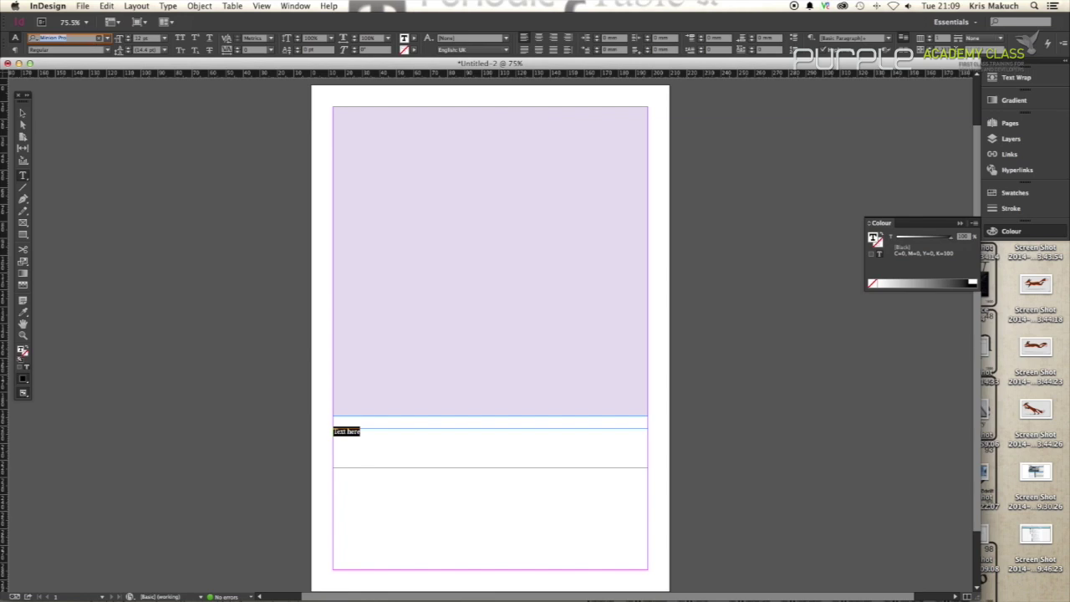
pyautogui.write('helve')
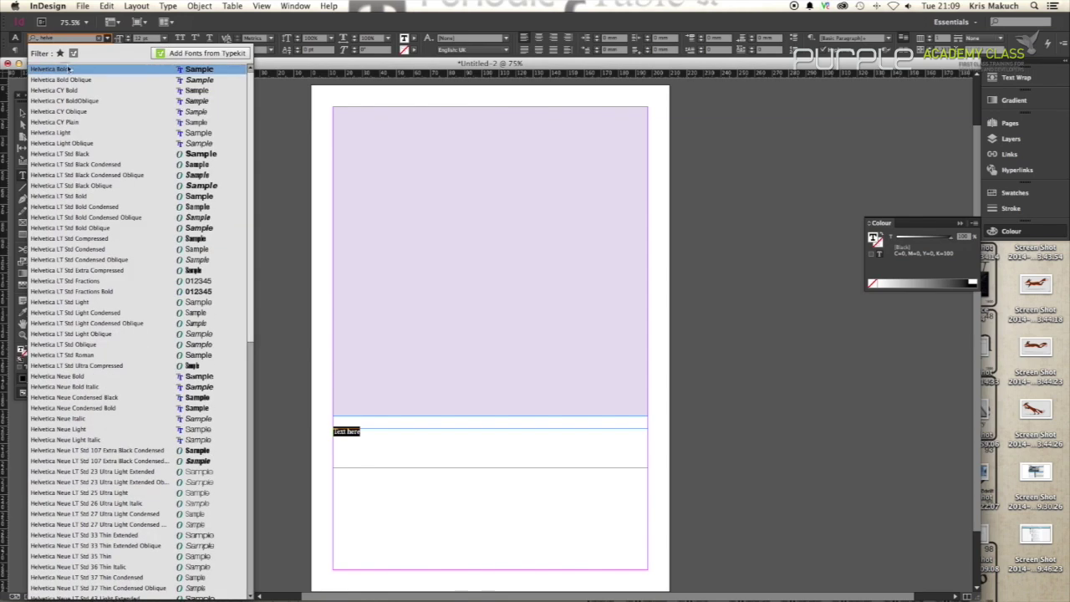
pyautogui.click(67, 69)
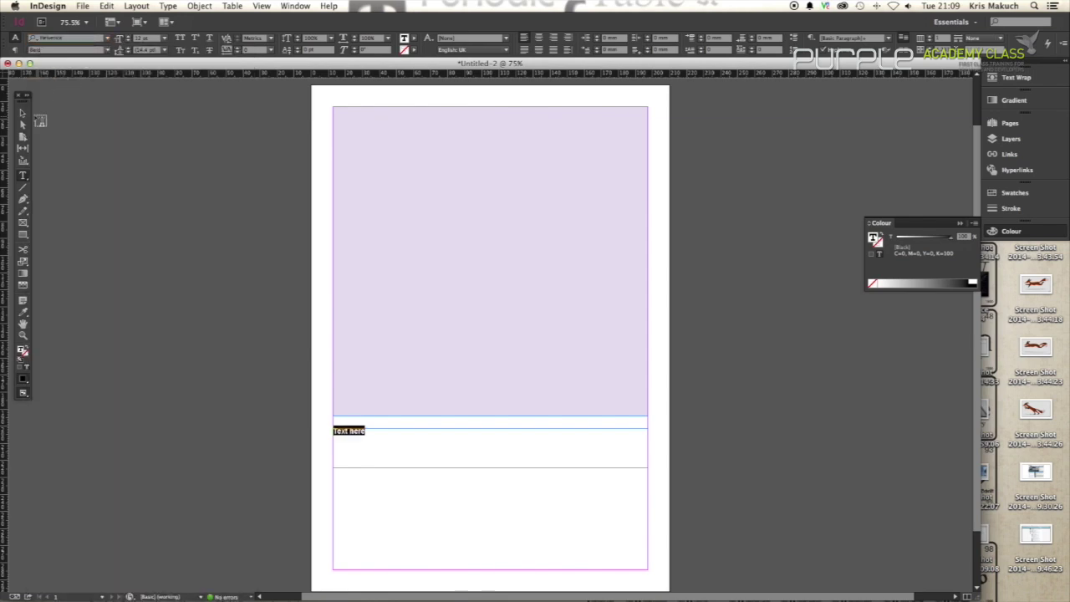
pyautogui.click(23, 113)
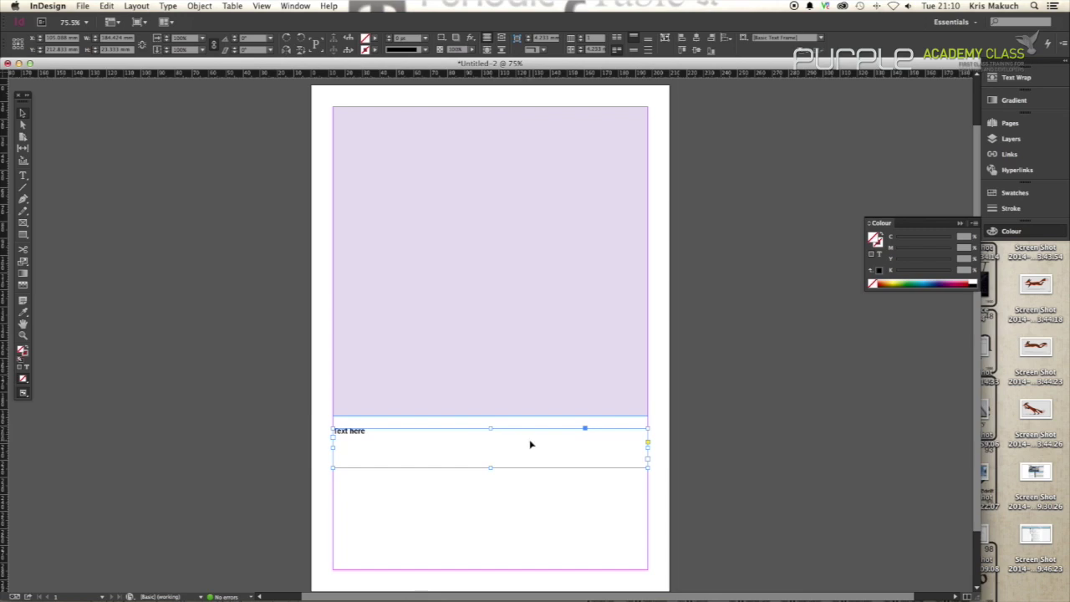
# Step: Show the Hyperlinks panel from the panel dock in place of the Colour panel
pyautogui.click(490, 443)
pyautogui.click(1039, 170)
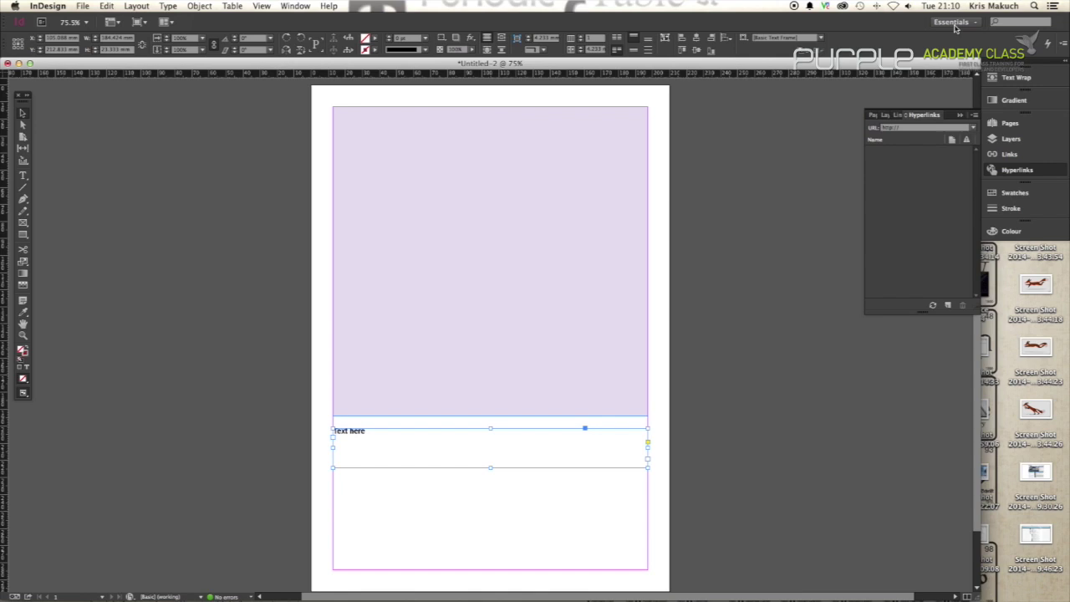
pyautogui.click(296, 6)
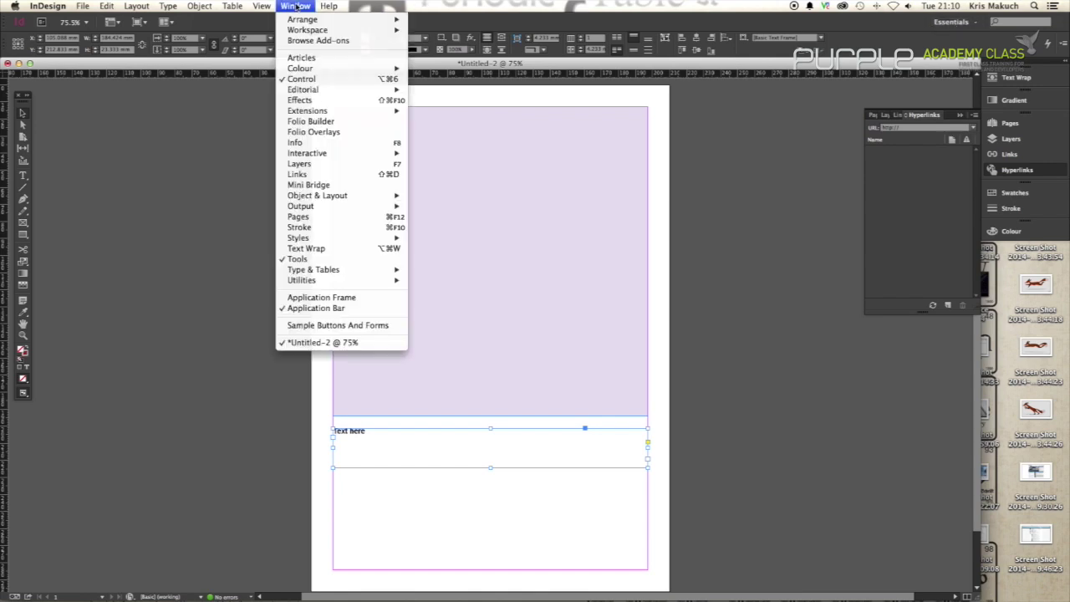
pyautogui.moveTo(329, 155)
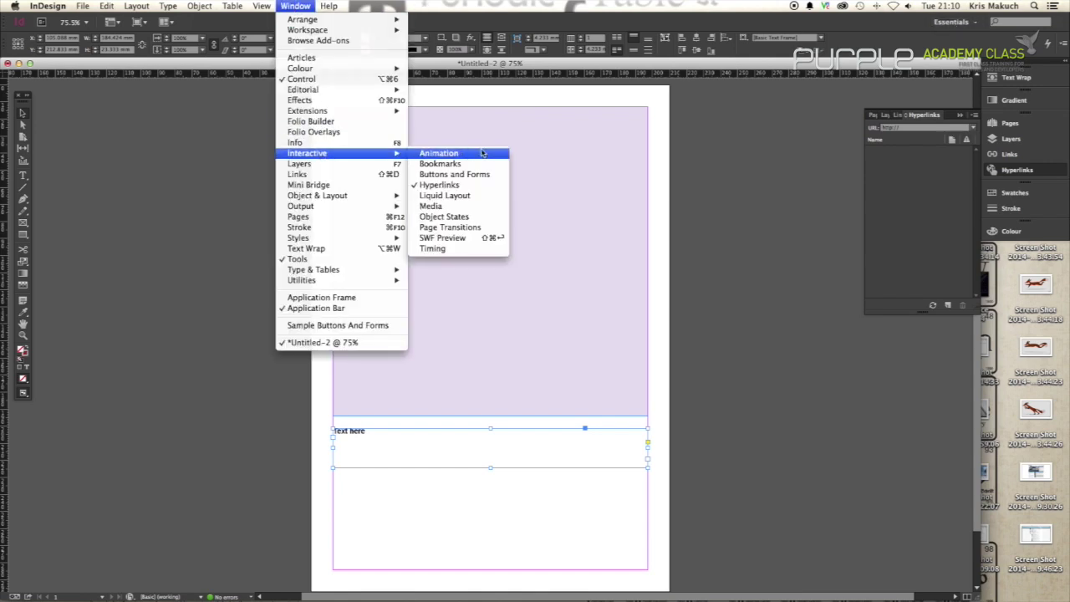
pyautogui.click(961, 186)
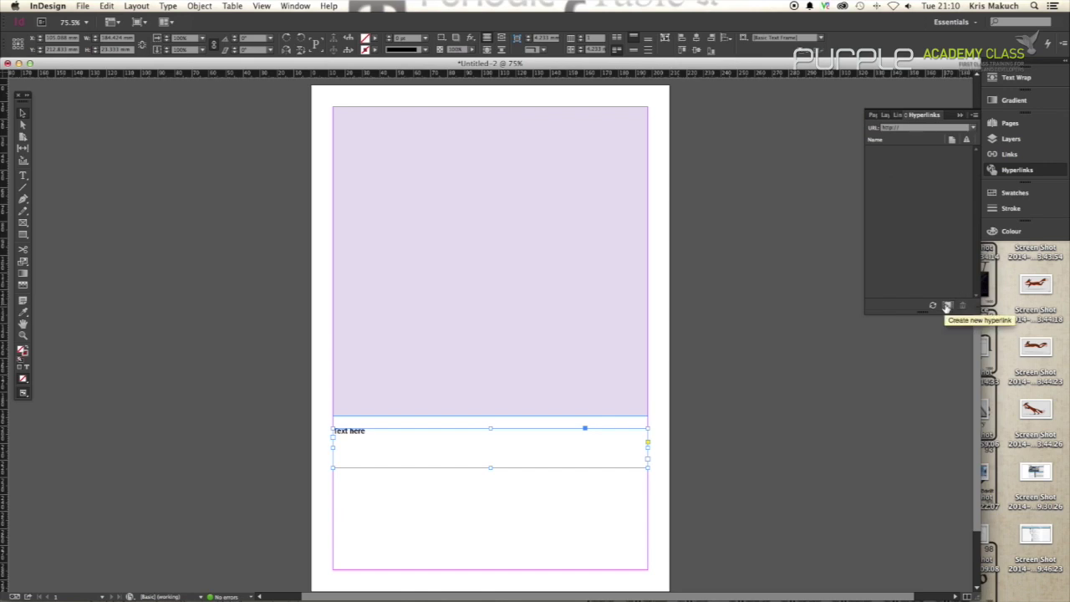
# Step: Link the Text here frame to the website URL as an Invisible Rectangle with no highlight
pyautogui.click(946, 306)
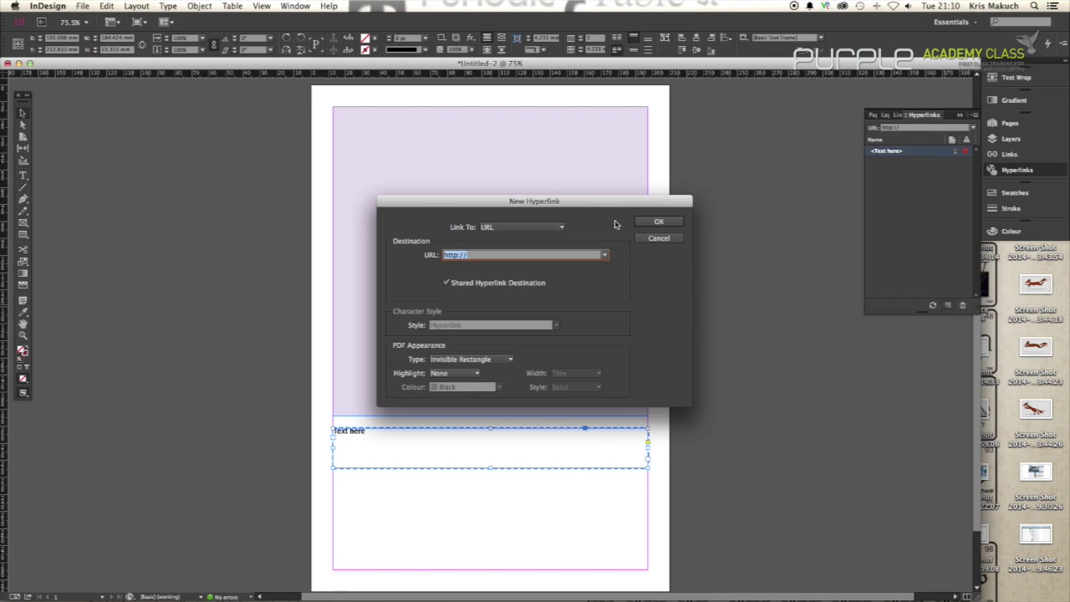
pyautogui.click(481, 255)
pyautogui.write('ww.krismakuch.co.uk')
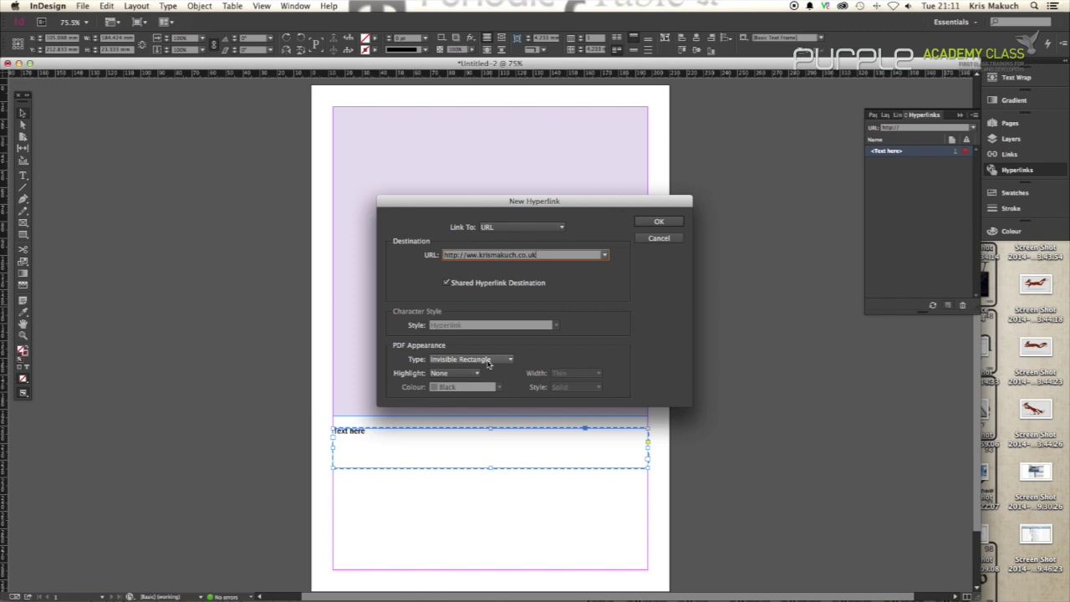
pyautogui.click(489, 360)
pyautogui.click(469, 370)
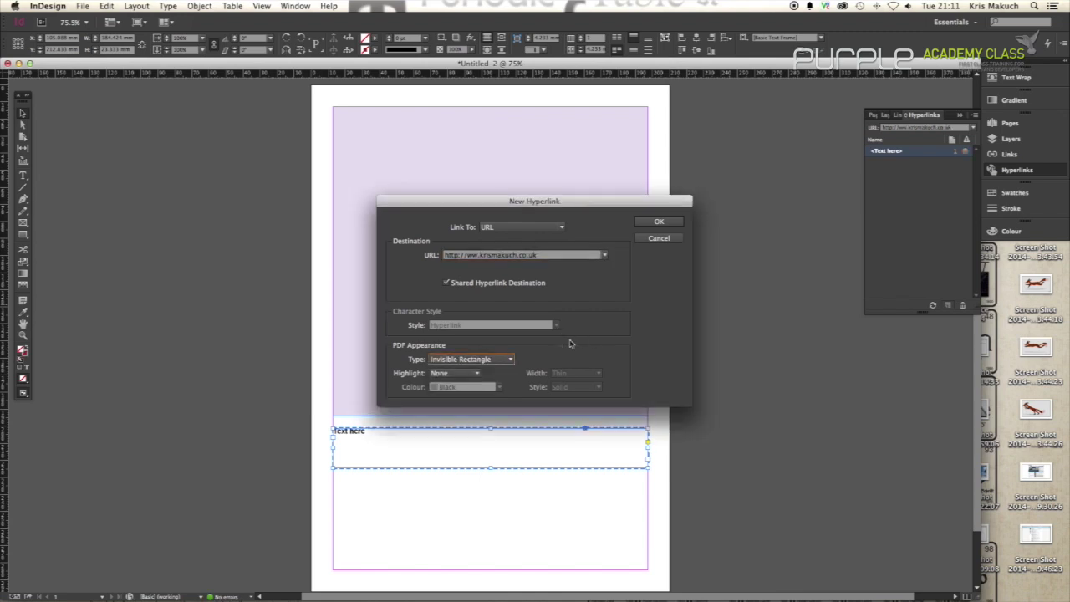
pyautogui.click(465, 374)
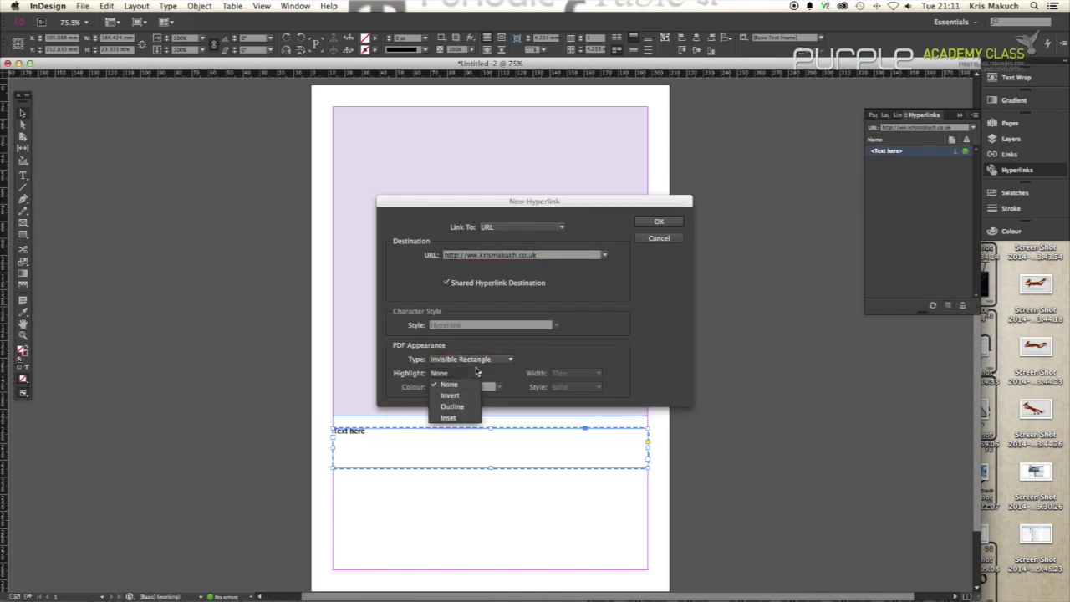
pyautogui.click(549, 346)
pyautogui.click(656, 223)
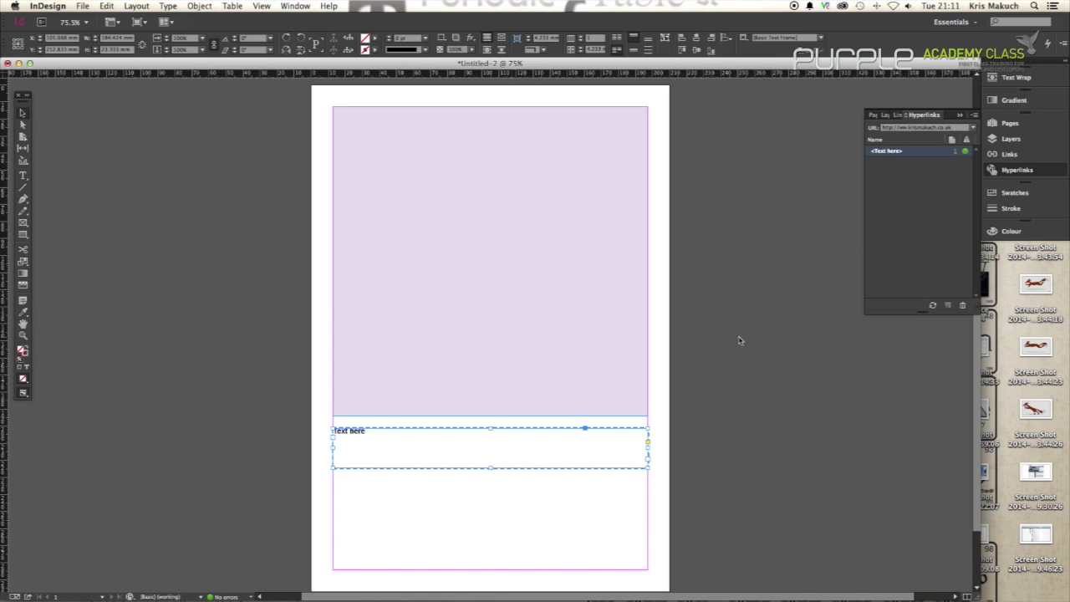
pyautogui.click(739, 341)
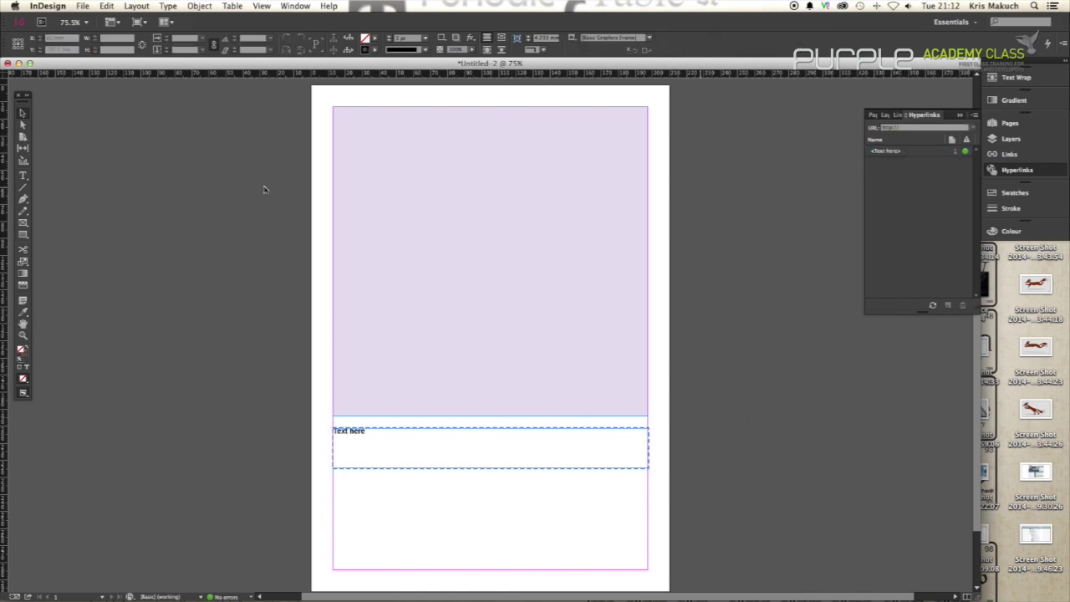
# Step: Export the layout to the Desktop as Test.pdf with Hyperlinks included
pyautogui.click(83, 6)
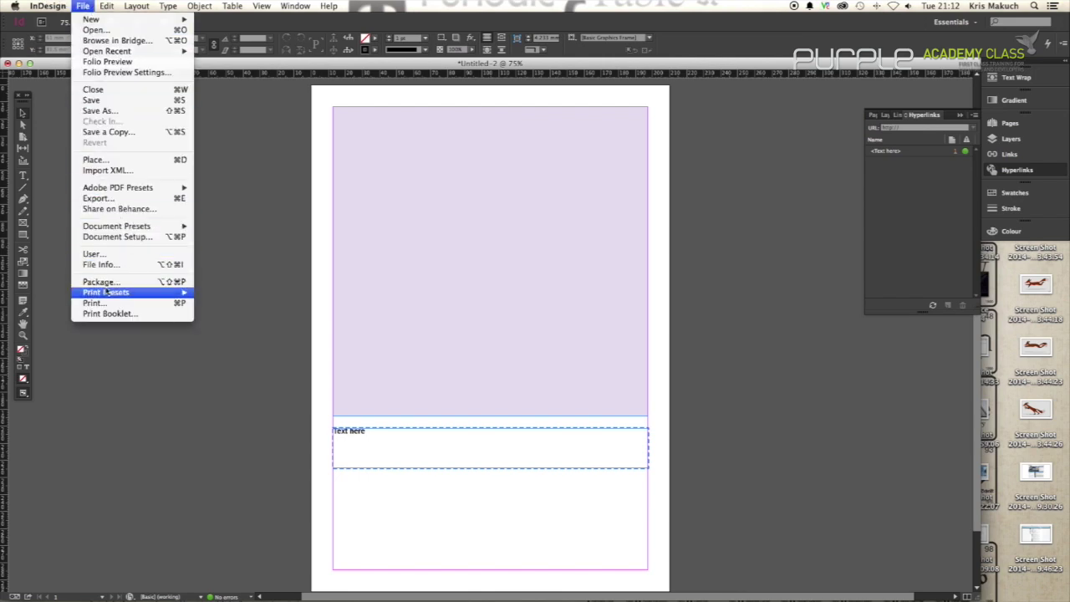
pyautogui.click(117, 201)
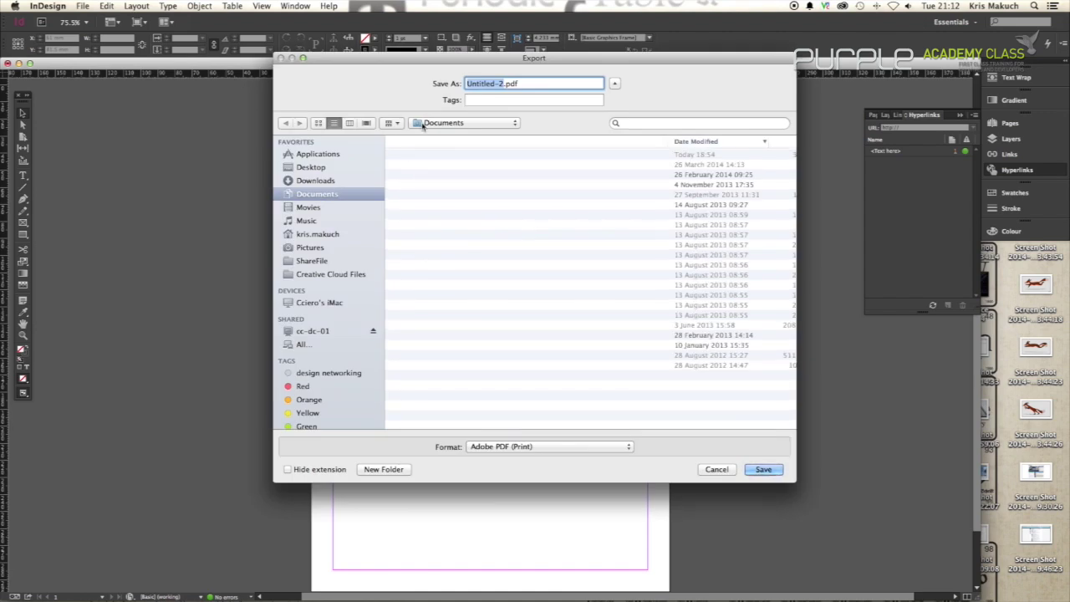
pyautogui.write('Test')
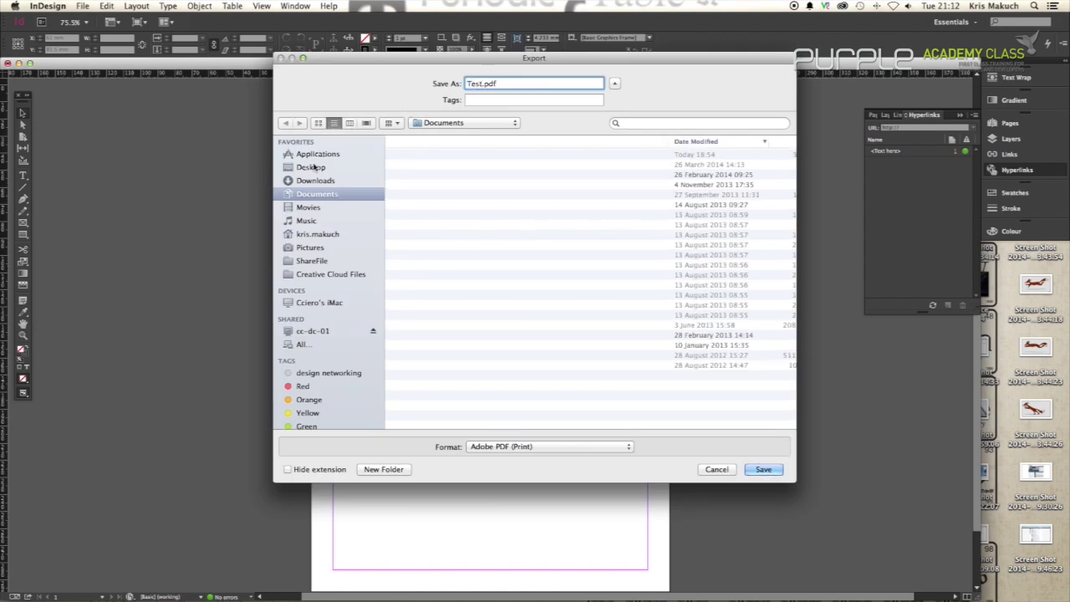
pyautogui.click(314, 167)
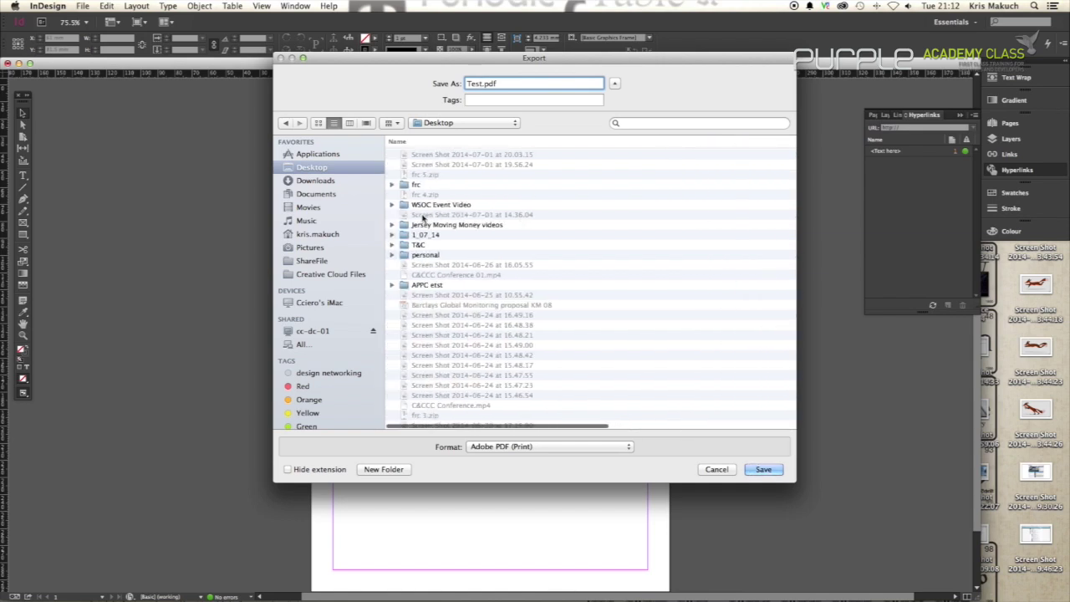
pyautogui.press('Return')
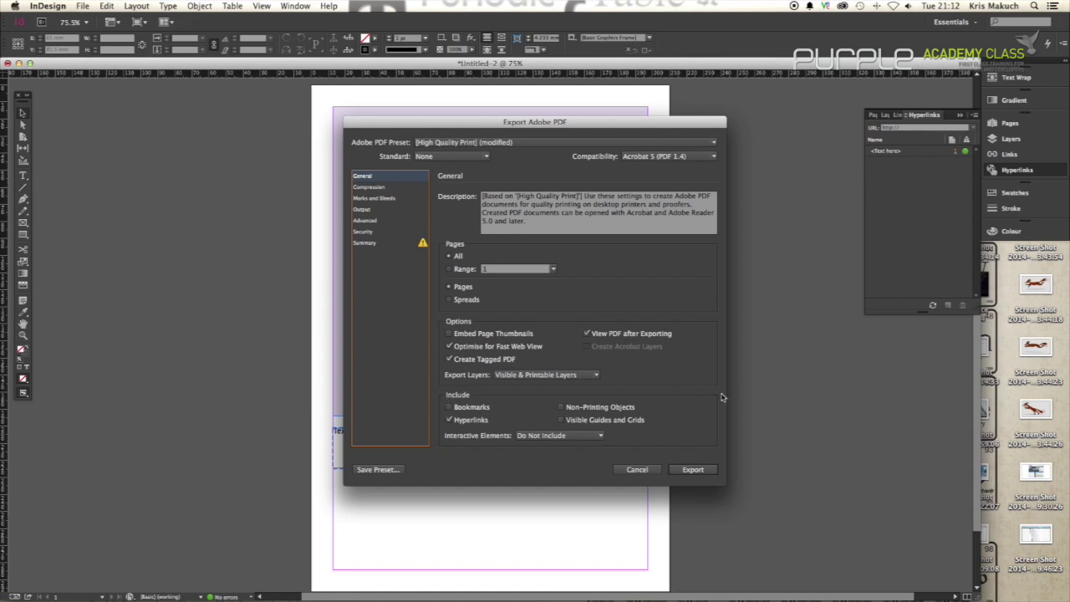
pyautogui.click(450, 421)
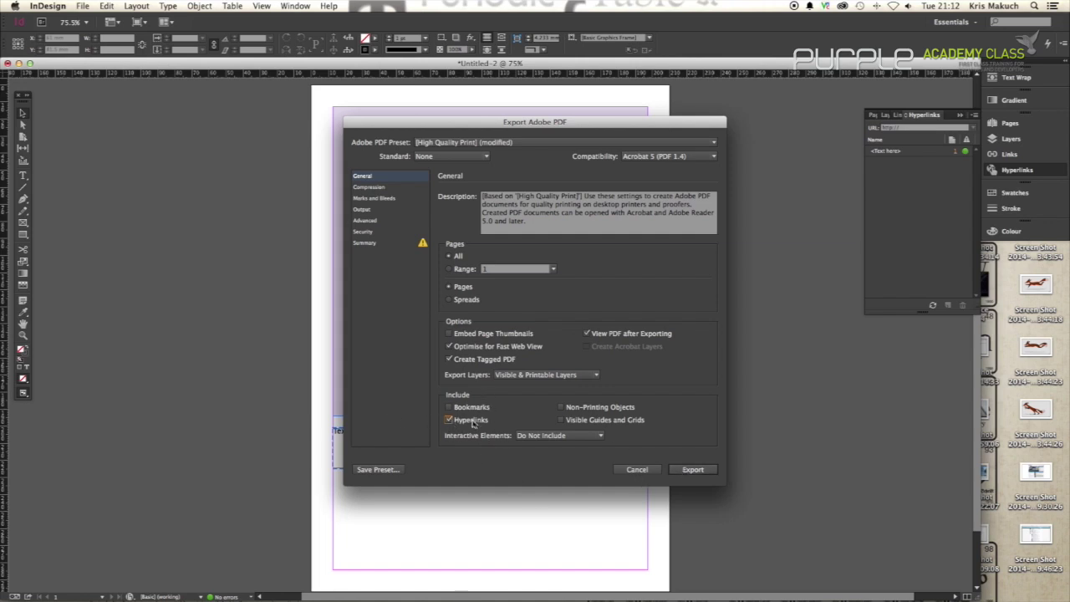
pyautogui.click(692, 470)
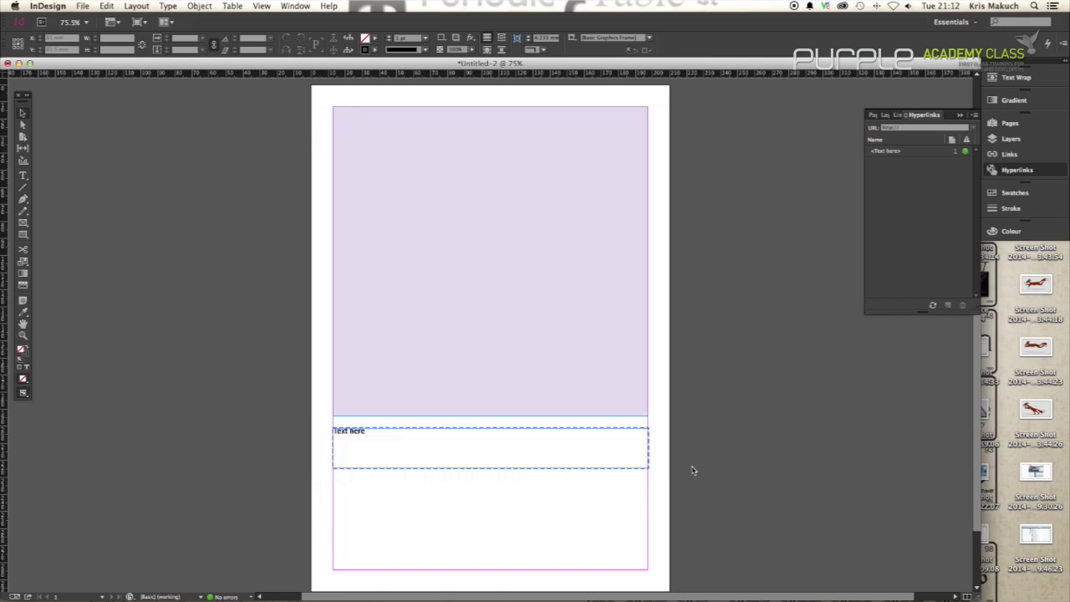
# Step: Inspect the lavender block and Text here line in Test.pdf, then close it
pyautogui.moveTo(436, 585)
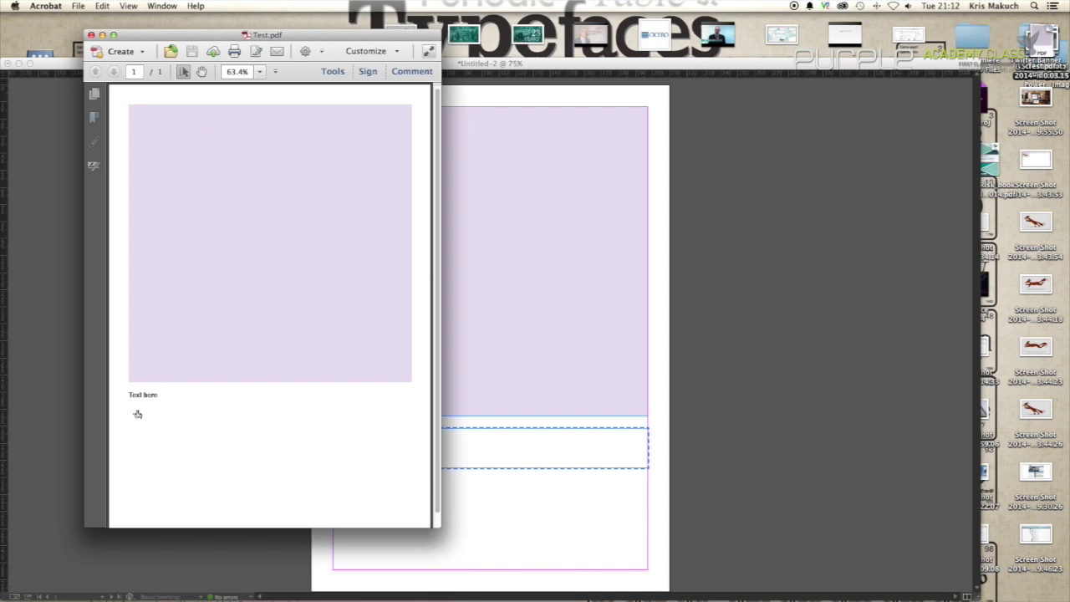
pyautogui.moveTo(141, 399)
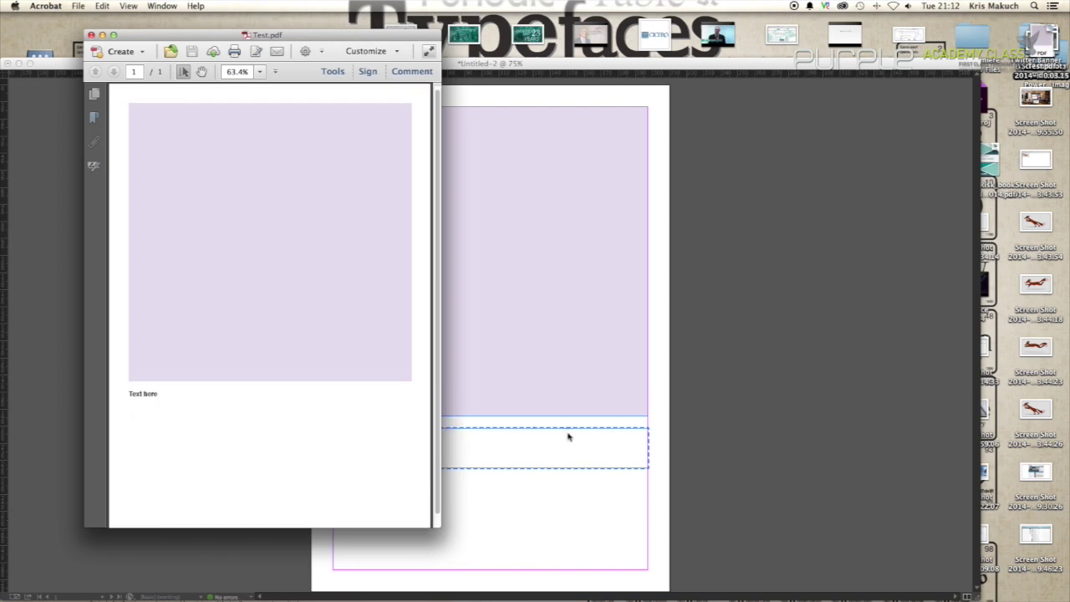
pyautogui.scroll(-1, 146, 393)
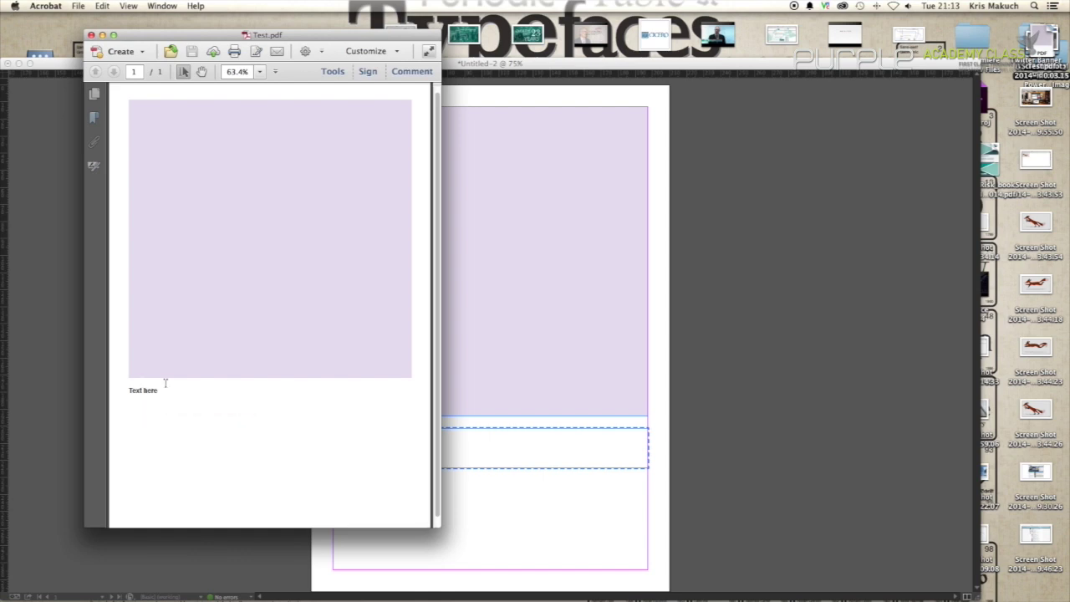
pyautogui.click(91, 35)
# Step: Return to the InDesign layout and select the words Text here
pyautogui.click(462, 468)
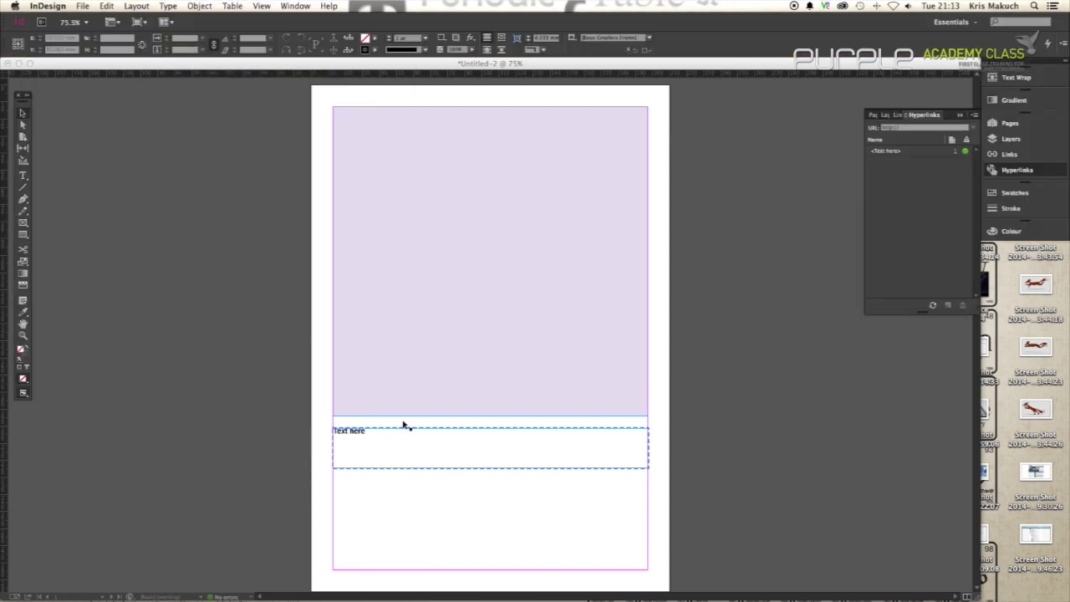
pyautogui.moveTo(378, 433); pyautogui.dragTo(310, 435)
pyautogui.scroll(-1, 398, 445)
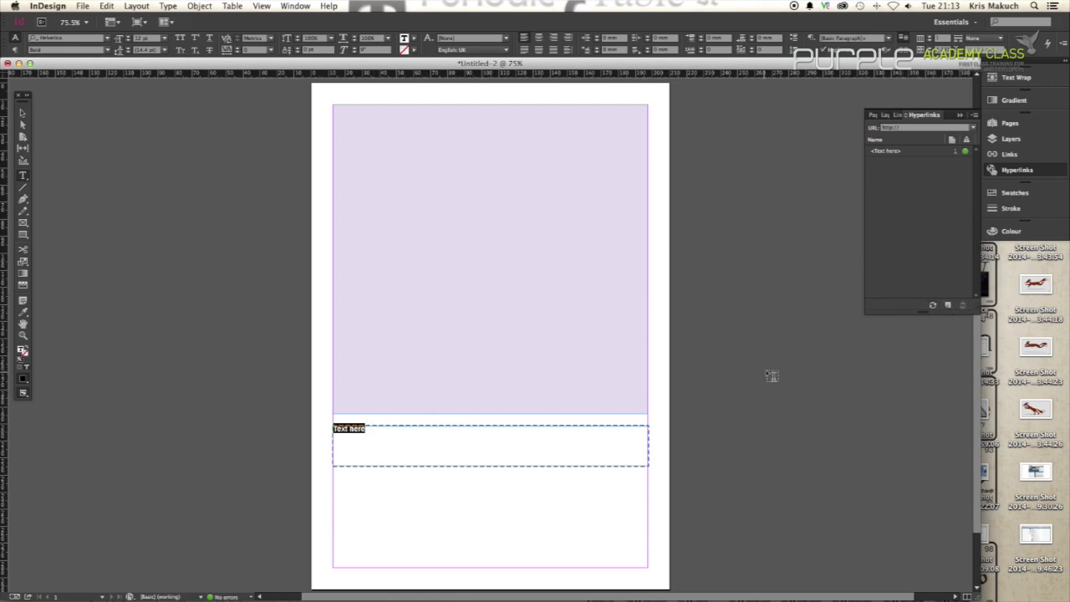
# Step: Make the selected words a URL hyperlink to the website address
pyautogui.click(947, 306)
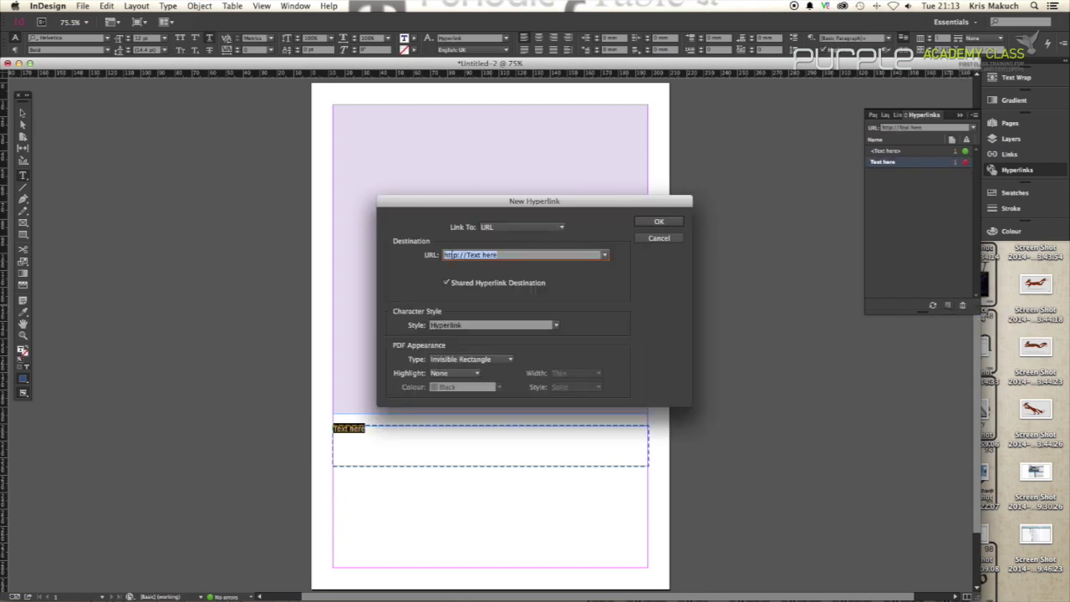
pyautogui.moveTo(466, 255); pyautogui.dragTo(573, 273)
pyautogui.write('www.krismakuch.co.uk')
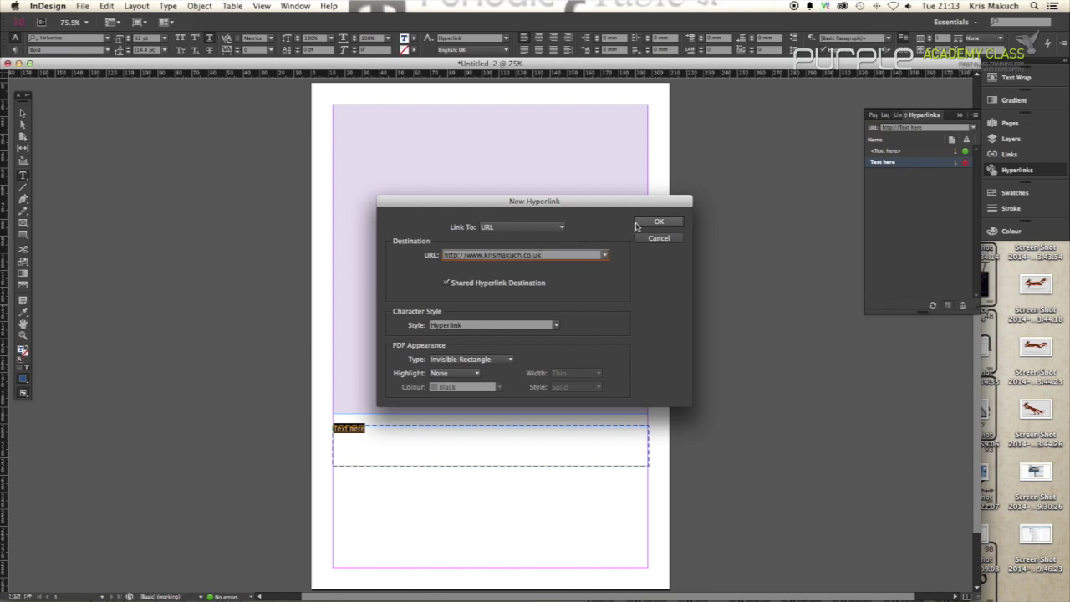
pyautogui.click(505, 231)
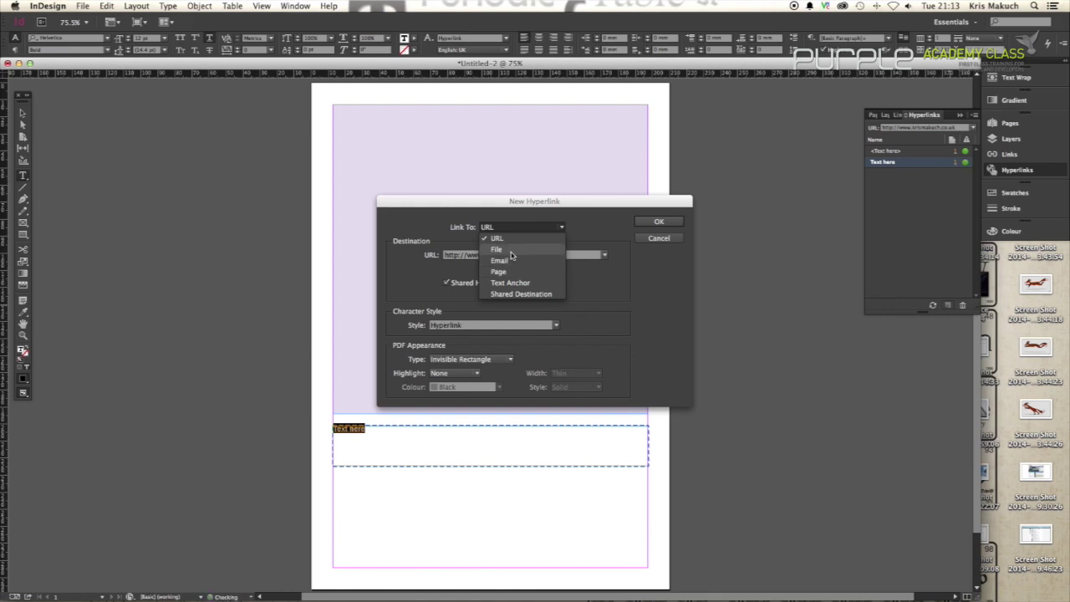
pyautogui.click(587, 226)
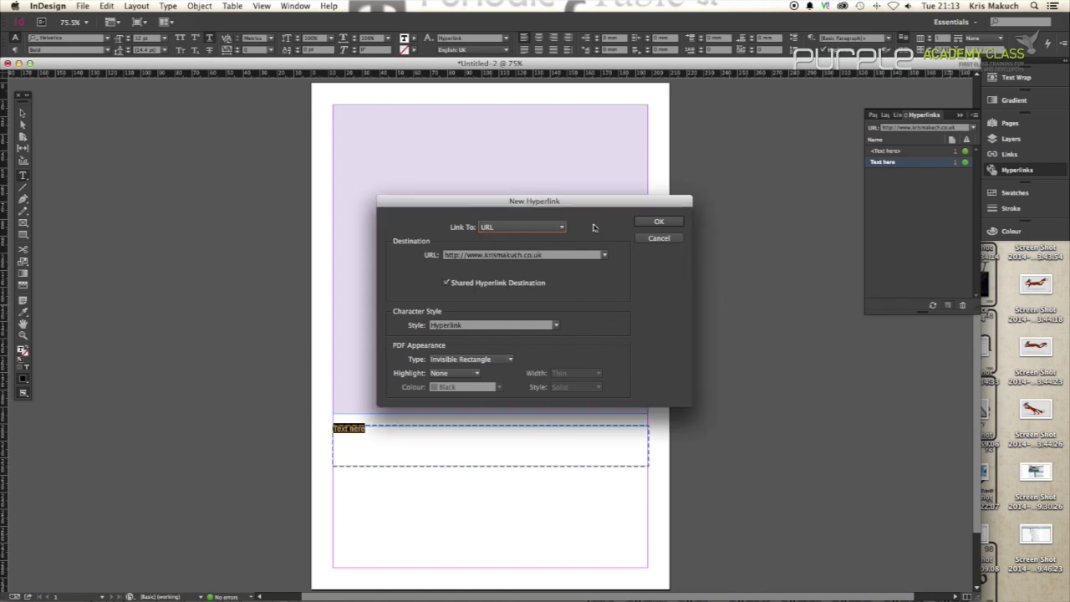
pyautogui.click(660, 222)
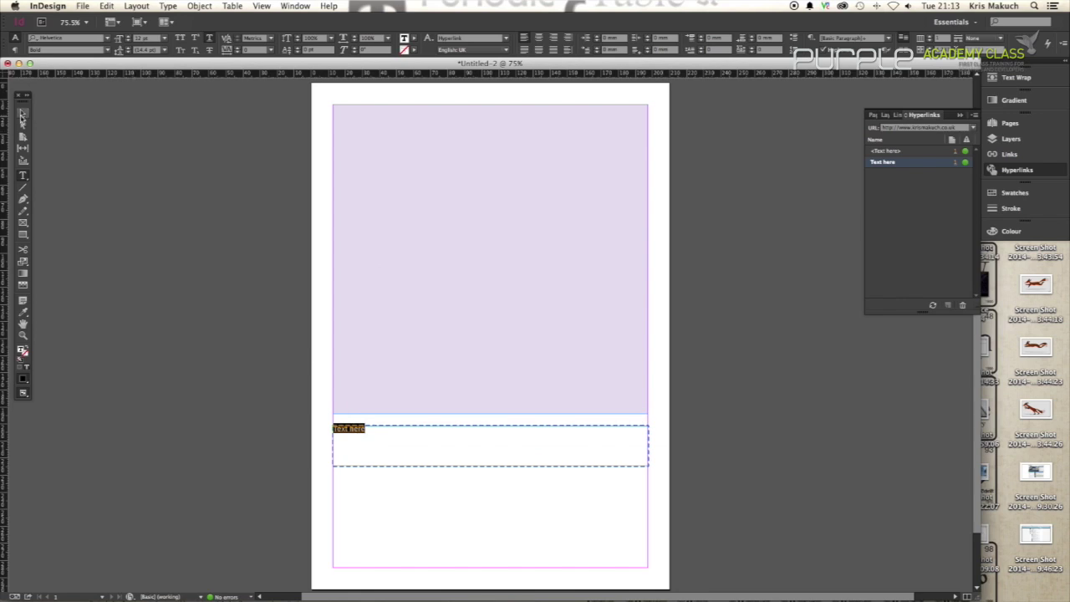
pyautogui.click(21, 115)
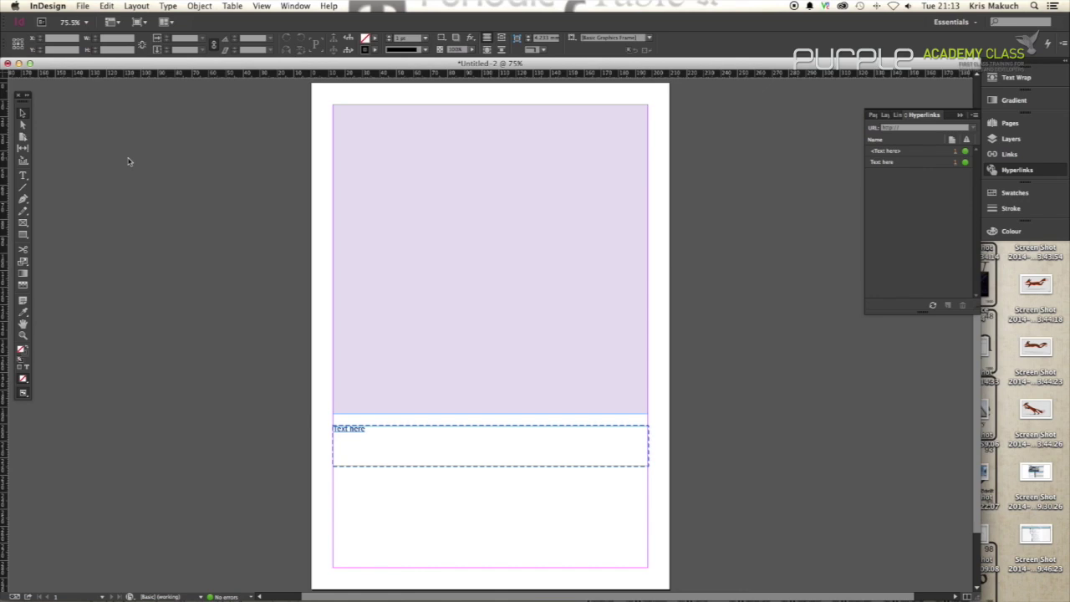
# Step: Re-export as Test.pdf, replacing the earlier file, with hyperlinks included
pyautogui.press('super+e')
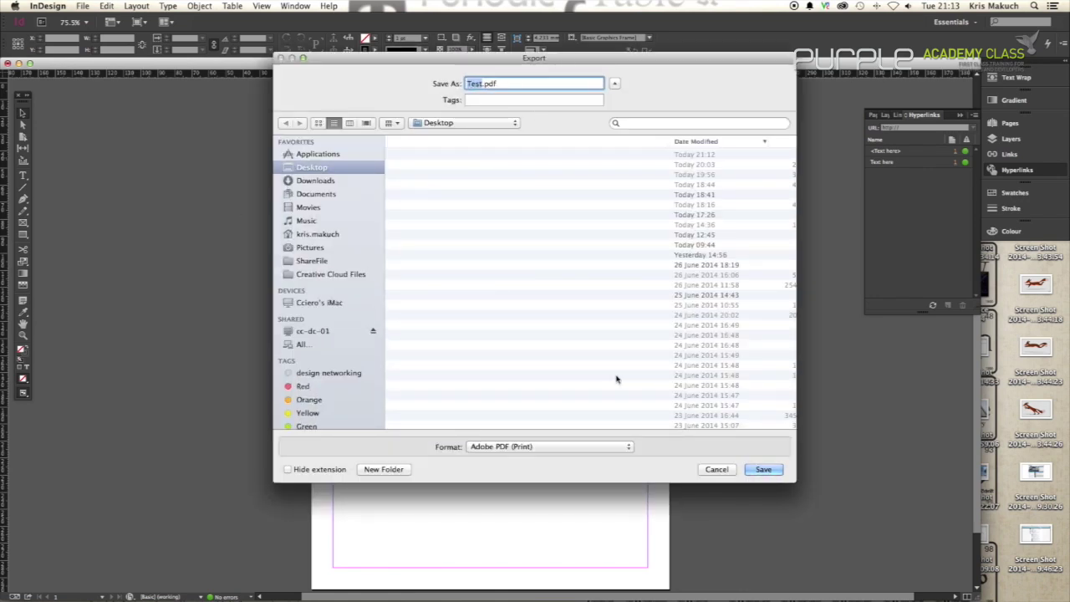
pyautogui.click(764, 470)
pyautogui.click(609, 134)
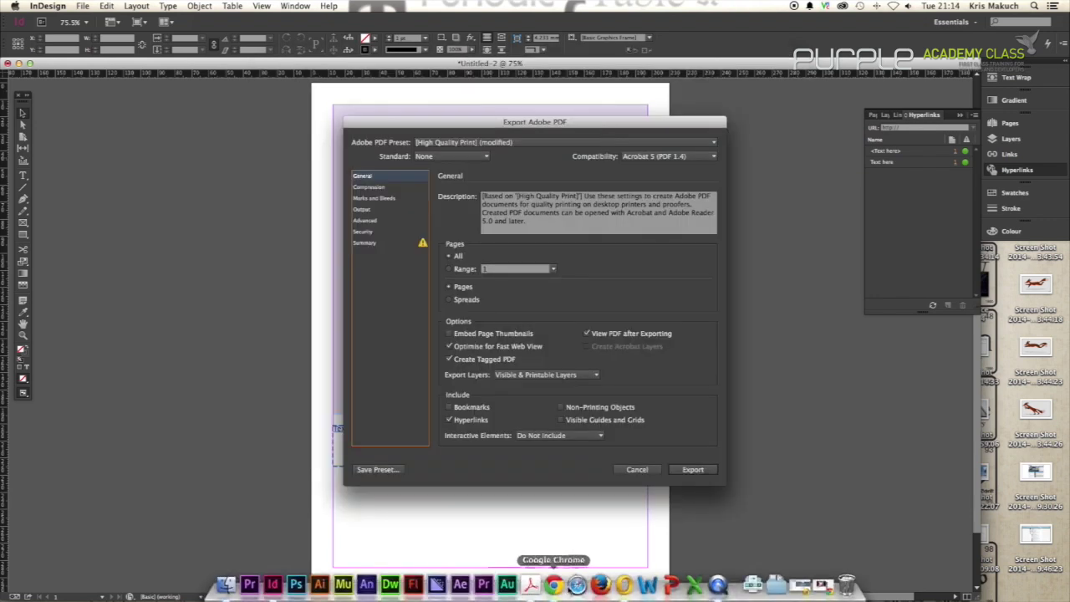
pyautogui.click(530, 591)
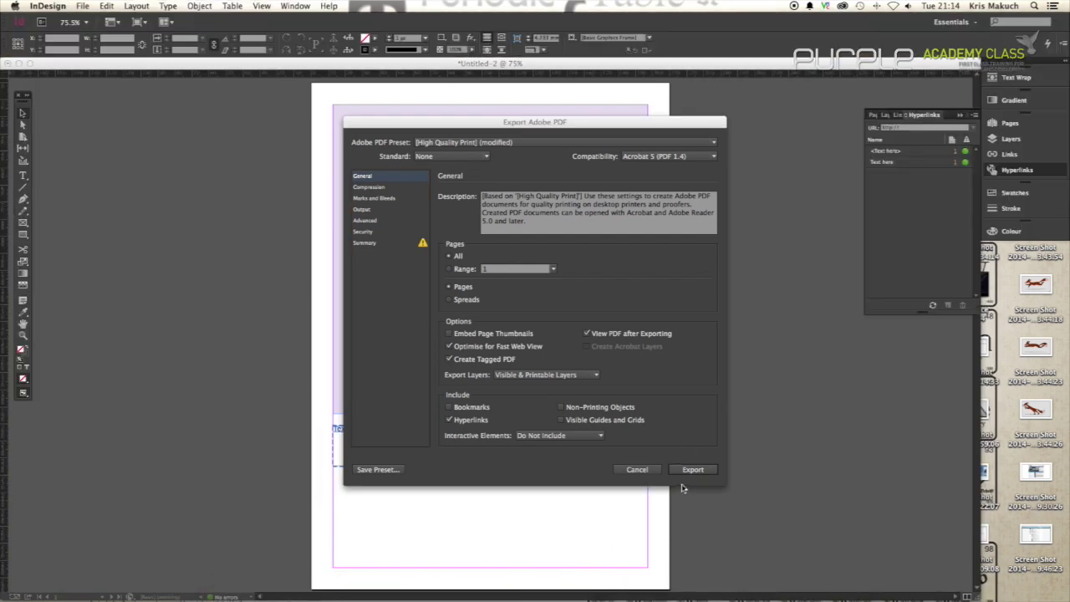
pyautogui.click(690, 472)
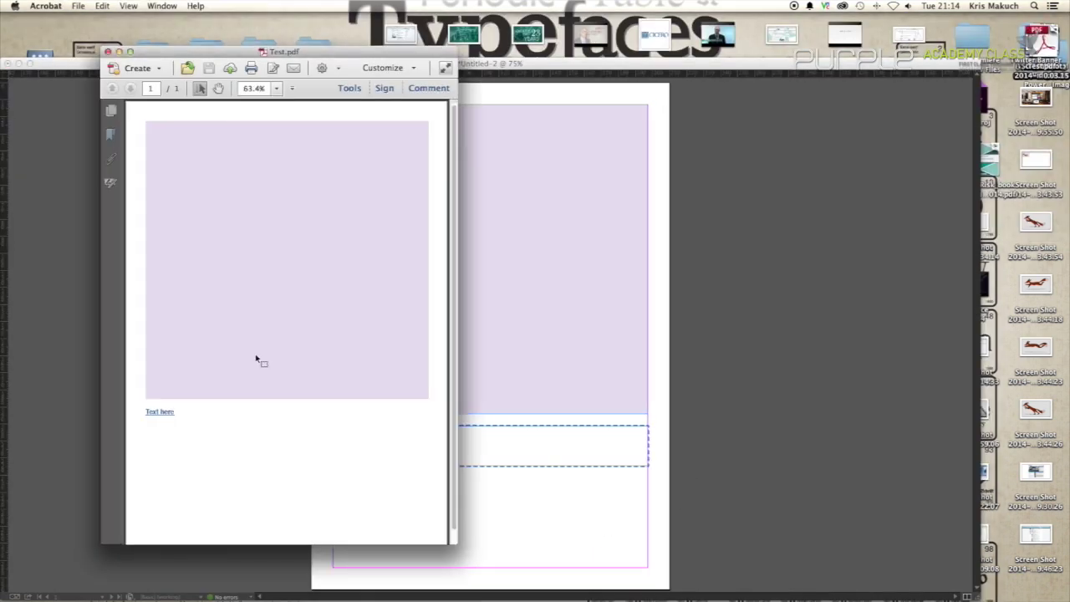
# Step: Click the Text here link in Test.pdf to open its website in Chrome
pyautogui.moveTo(174, 417)
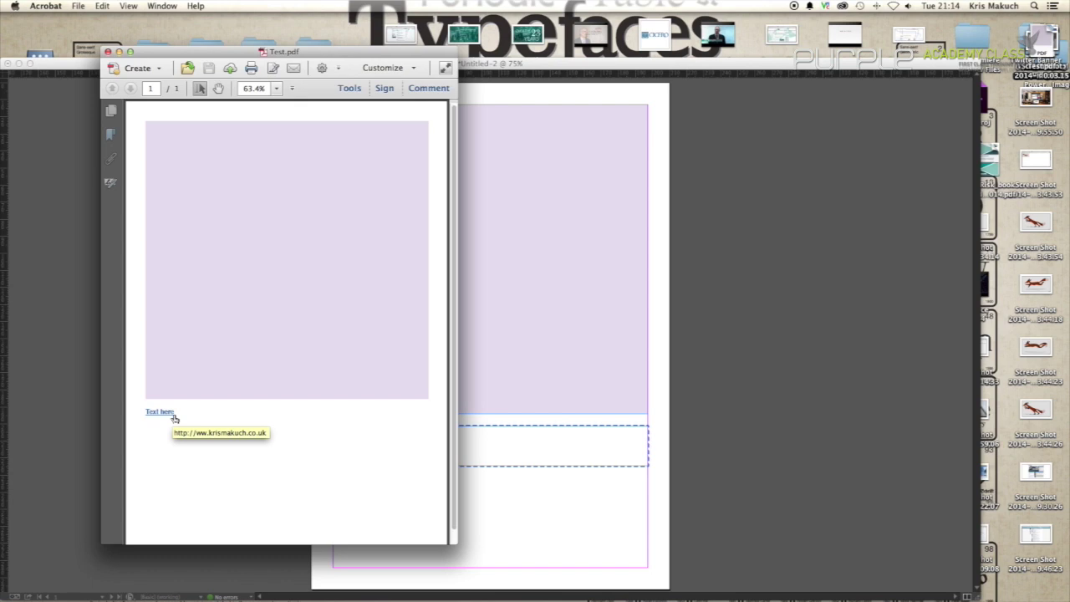
pyautogui.click(174, 417)
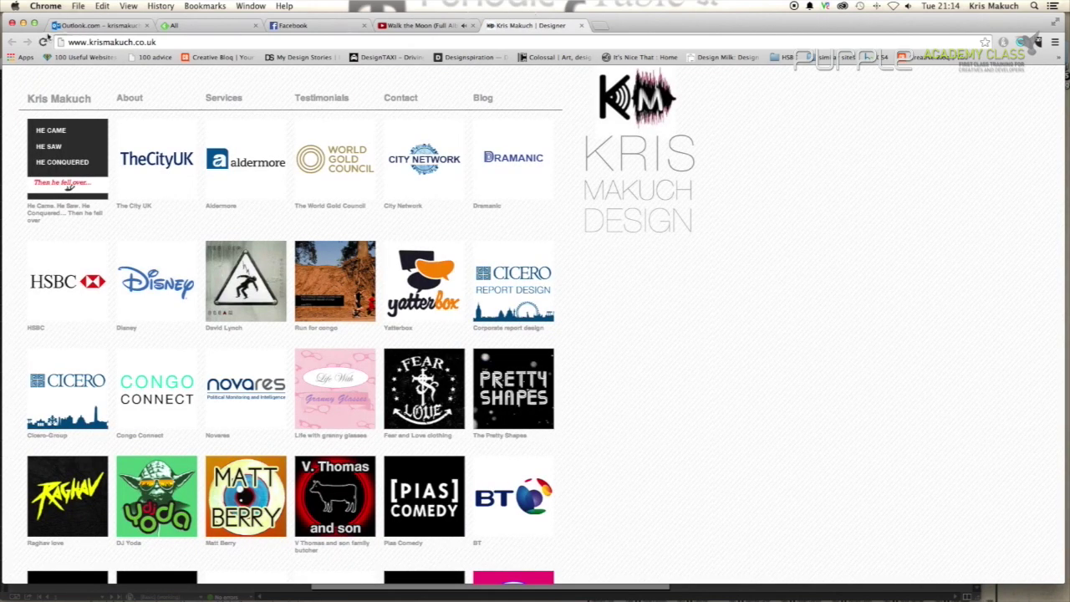
# Step: Minimize Chrome once the portfolio site has loaded, and close Test.pdf in Acrobat
pyautogui.click(23, 23)
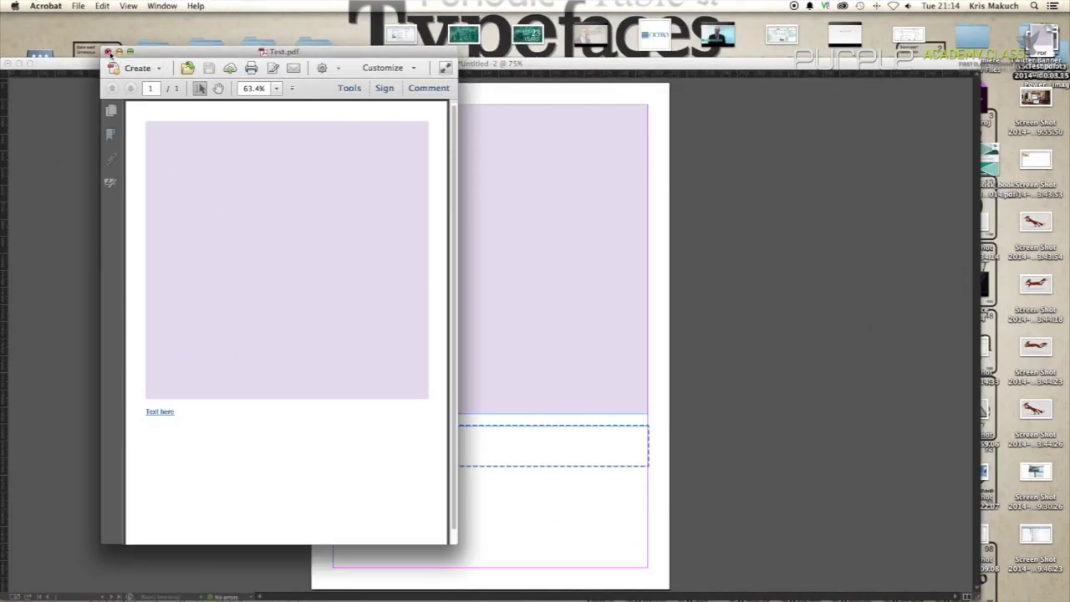
pyautogui.click(107, 52)
# Step: Back in the InDesign layout, start and cancel a hyperlink on the lavender rectangle, then select the Text here frame
pyautogui.click(219, 202)
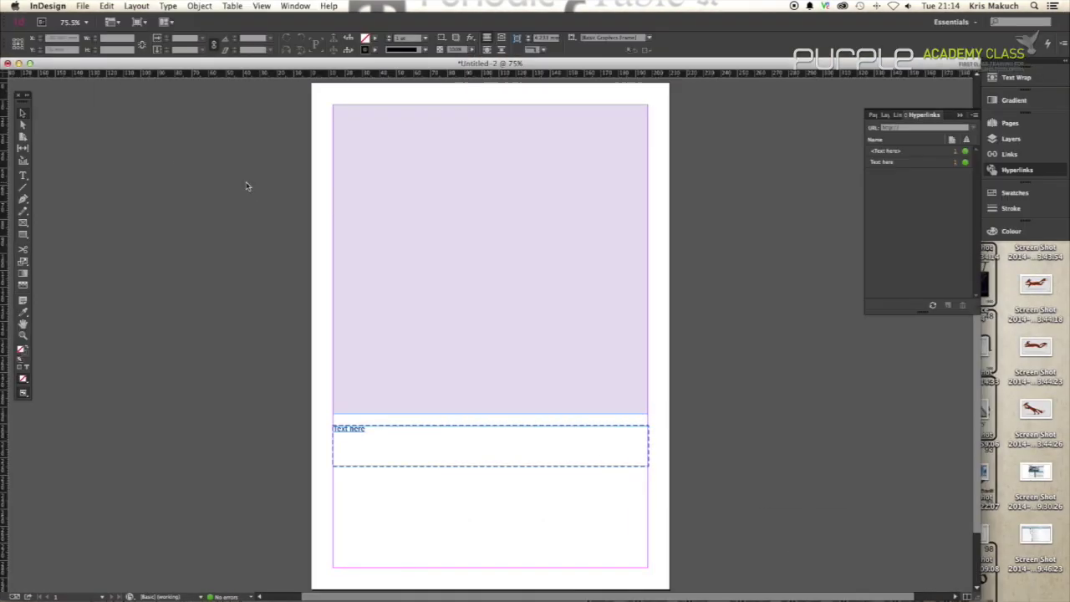
pyautogui.click(603, 175)
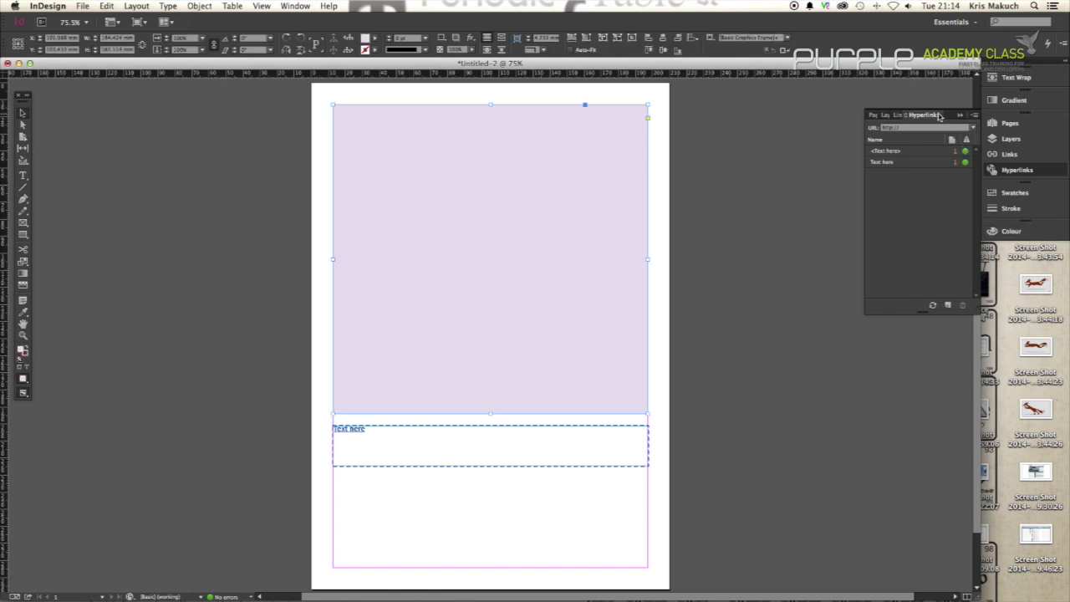
pyautogui.click(948, 305)
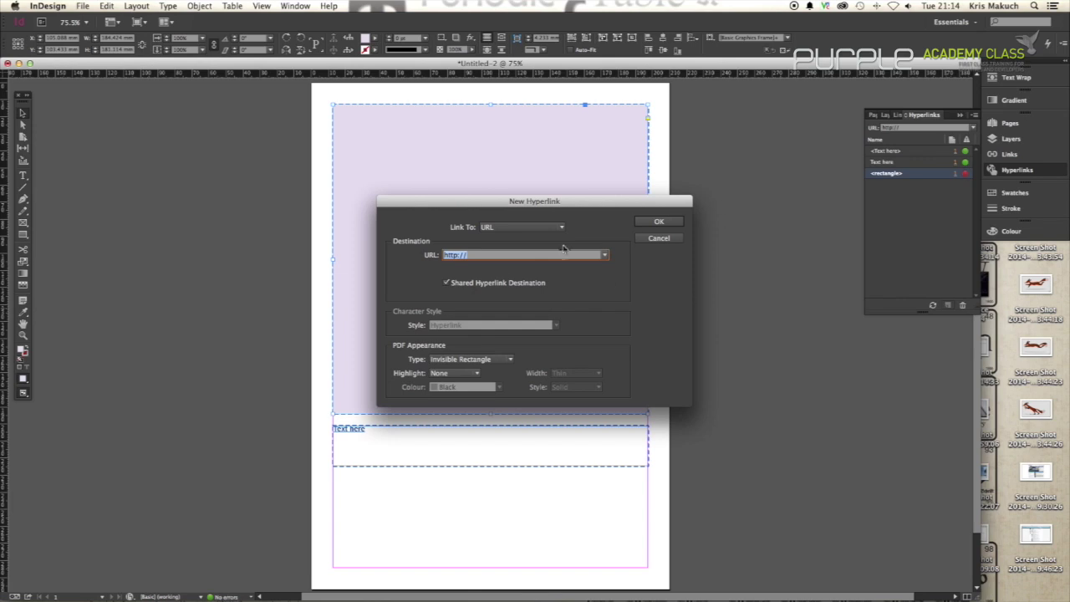
pyautogui.click(645, 239)
pyautogui.click(504, 494)
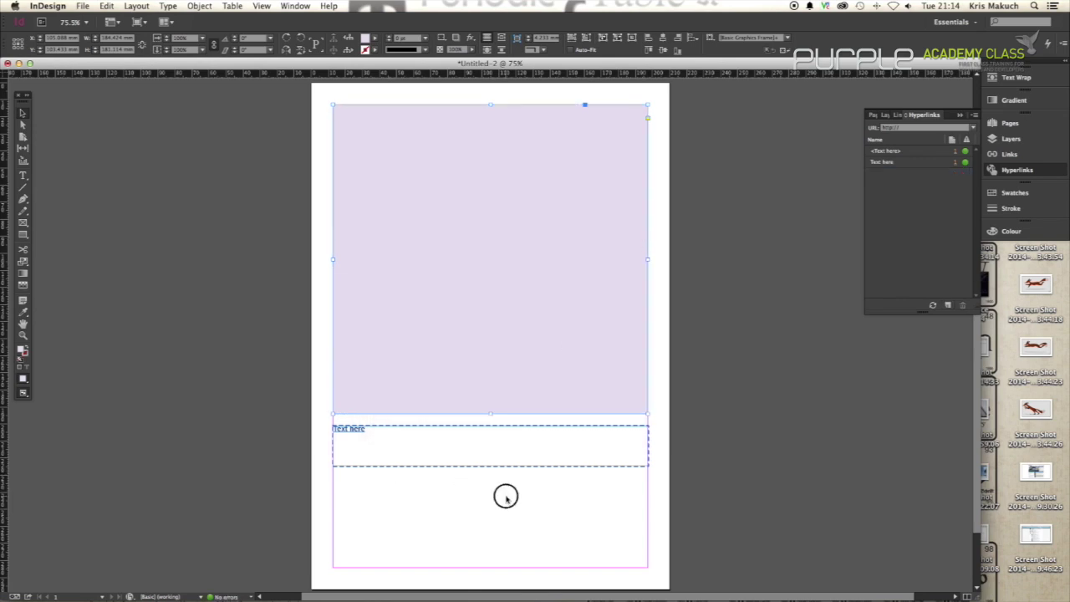
pyautogui.click(399, 454)
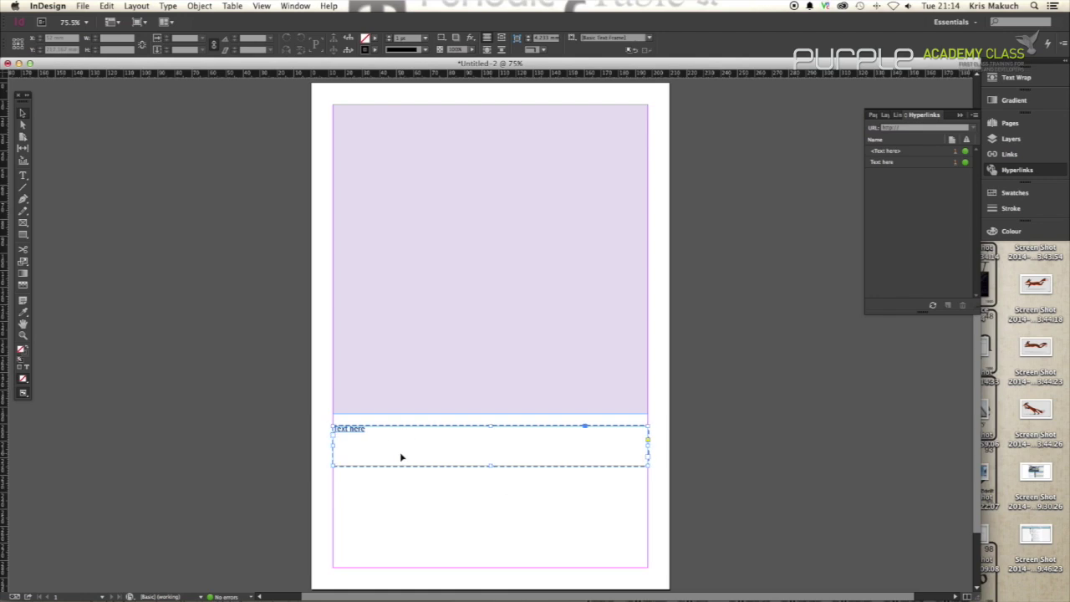
# Step: Draw a circle with the Ellipse tool below the Text here frame
pyautogui.click(39, 286)
pyautogui.moveTo(24, 234); pyautogui.dragTo(60, 240)
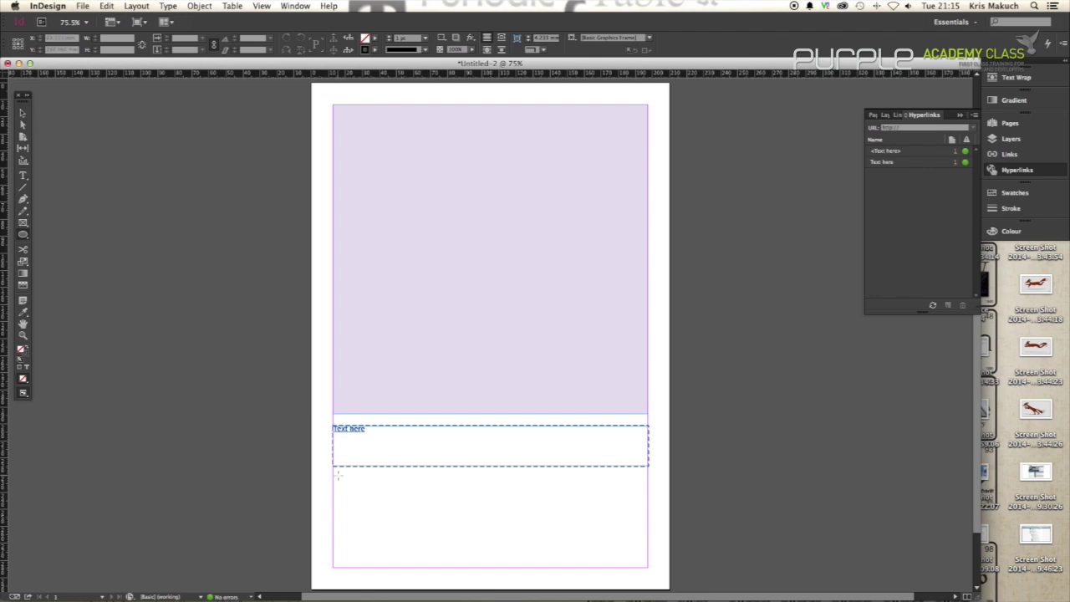
pyautogui.moveTo(336, 476)
pyautogui.mouseDown()
pyautogui.moveTo(439, 567)
pyautogui.moveTo(460, 567)
pyautogui.mouseUp()
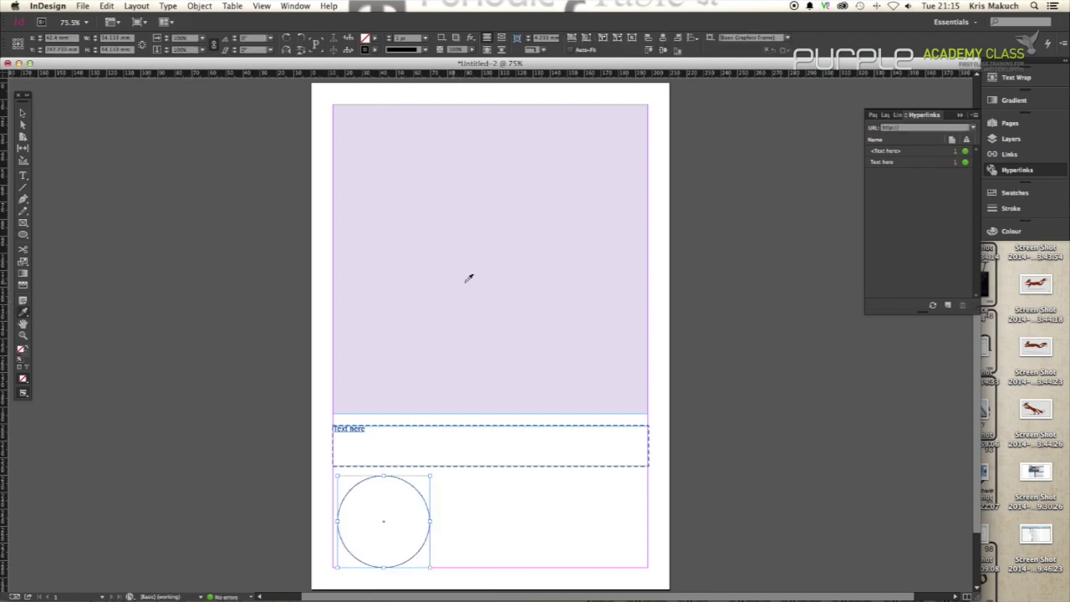
# Step: Give the circle the rectangle's lavender fill with the Eyedropper, then select it
pyautogui.click(468, 278)
pyautogui.click(23, 112)
pyautogui.click(178, 346)
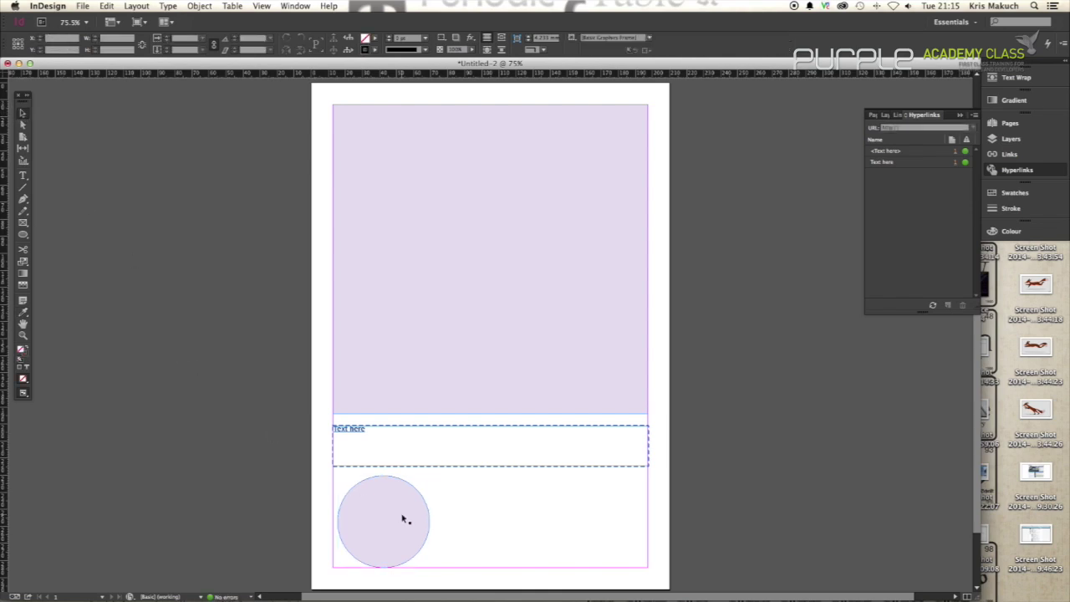
pyautogui.click(405, 519)
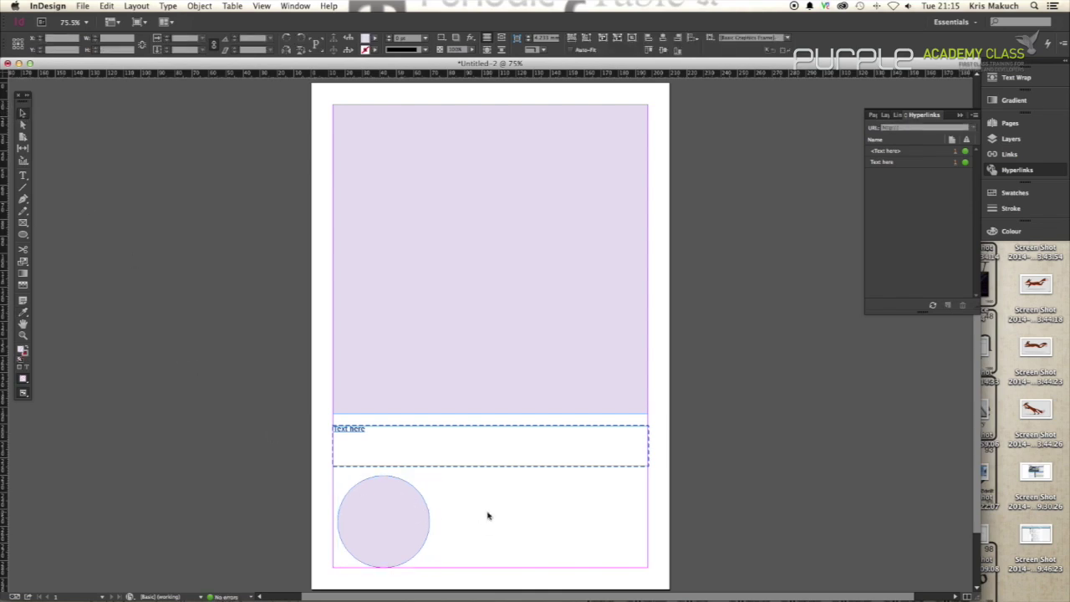
pyautogui.click(366, 514)
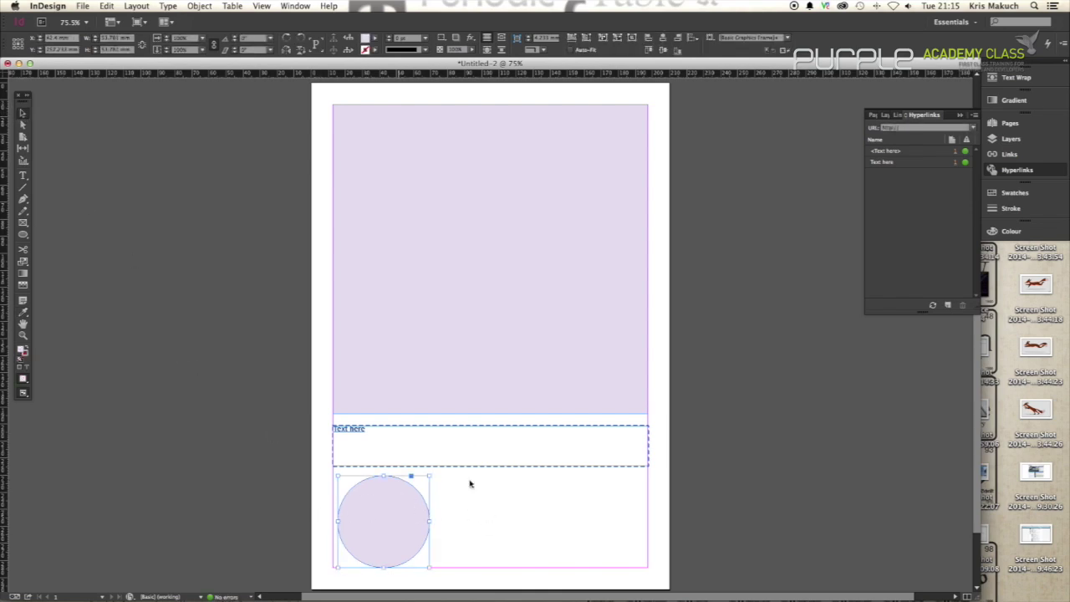
pyautogui.click(903, 165)
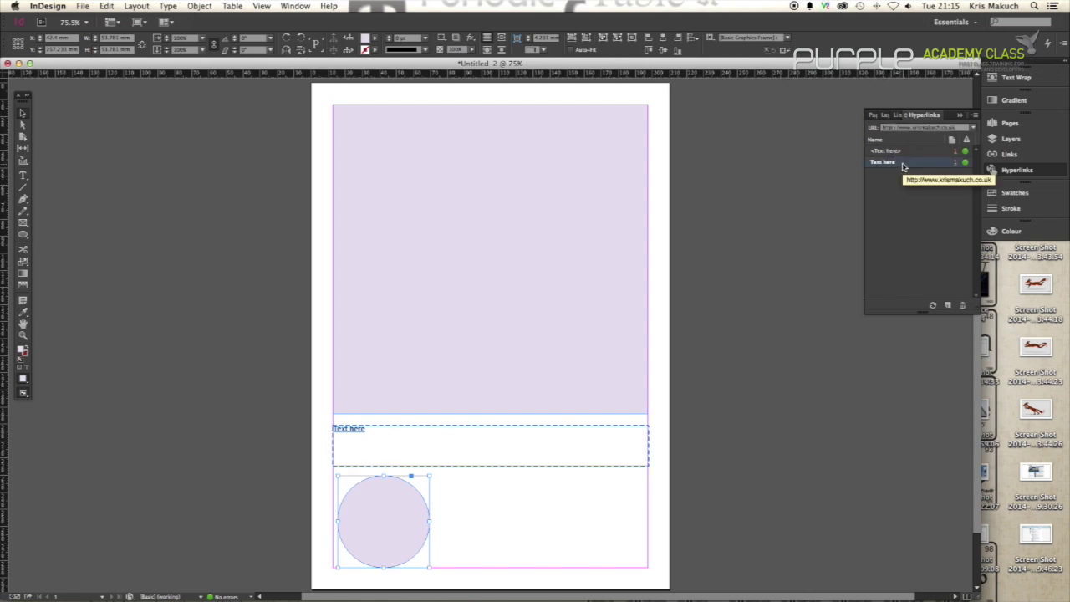